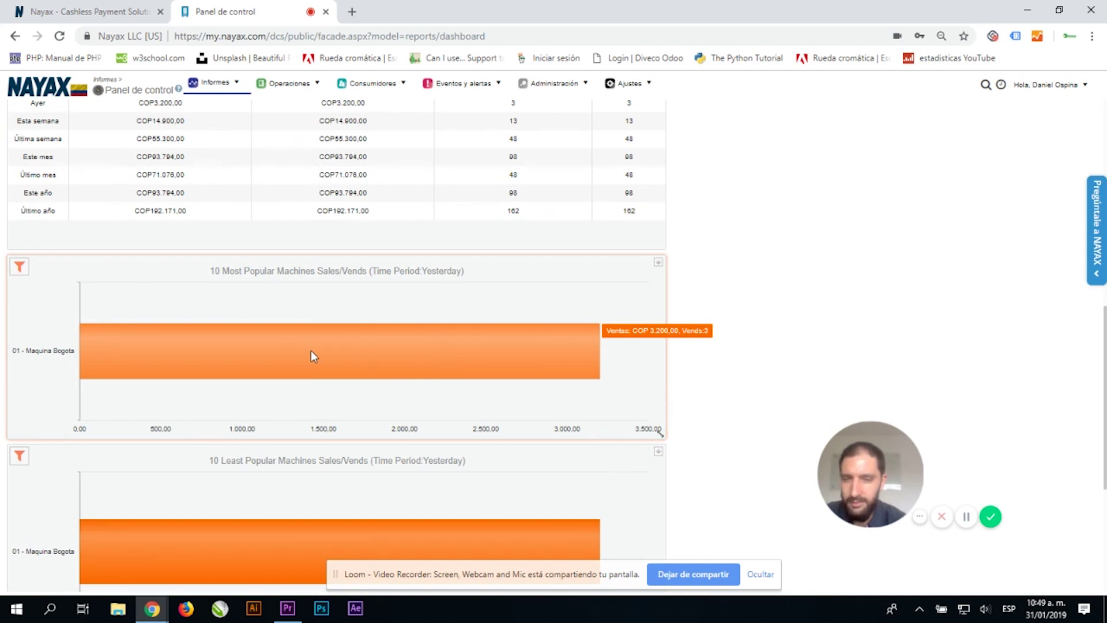
Review the dashboard's charts for the least popular machines and for monthly sales this year versus last year.
scroll(311, 350, "down", 5)
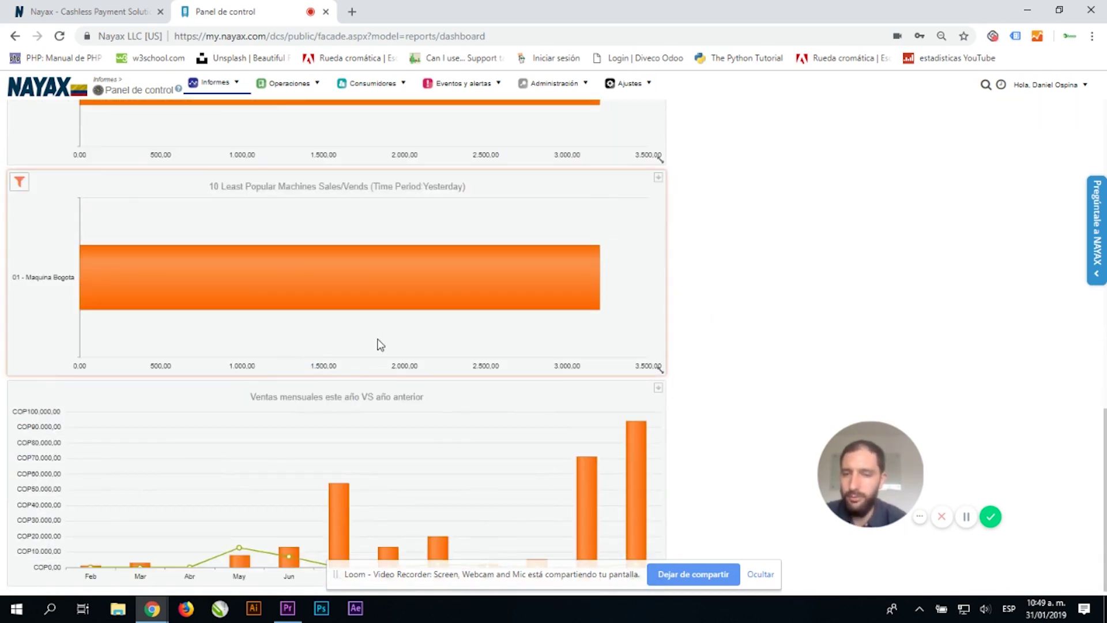
left_click(761, 574)
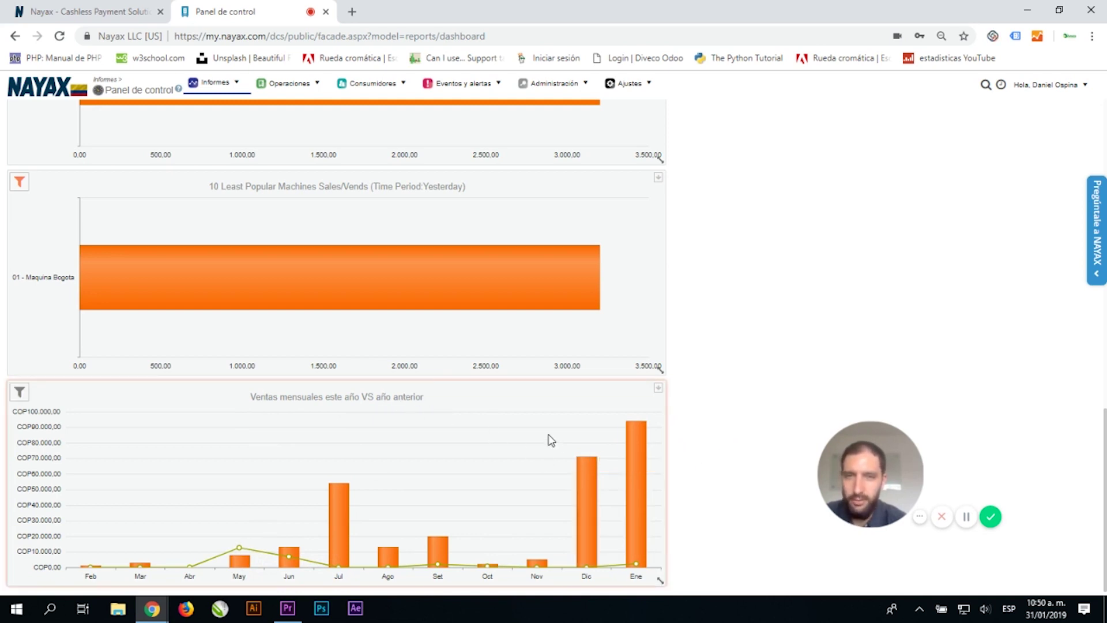
scroll(405, 413, "up", 7)
scroll(406, 413, "up", 7)
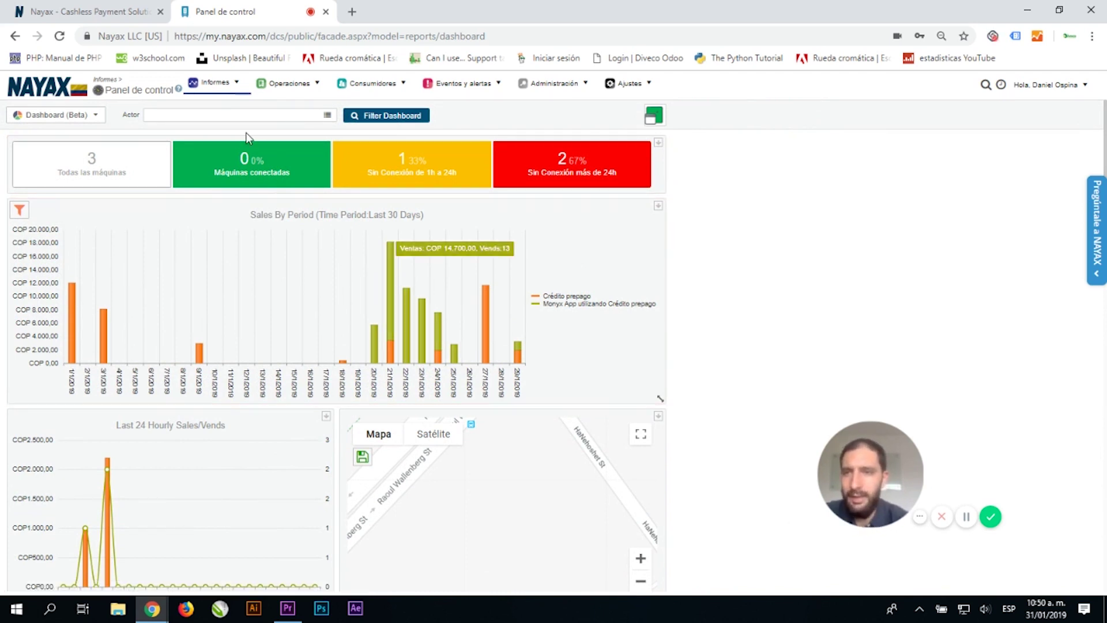
Open the Resumen de ventas por tarjeta report from the card reports (Informes Tarjetas).
left_click(235, 85)
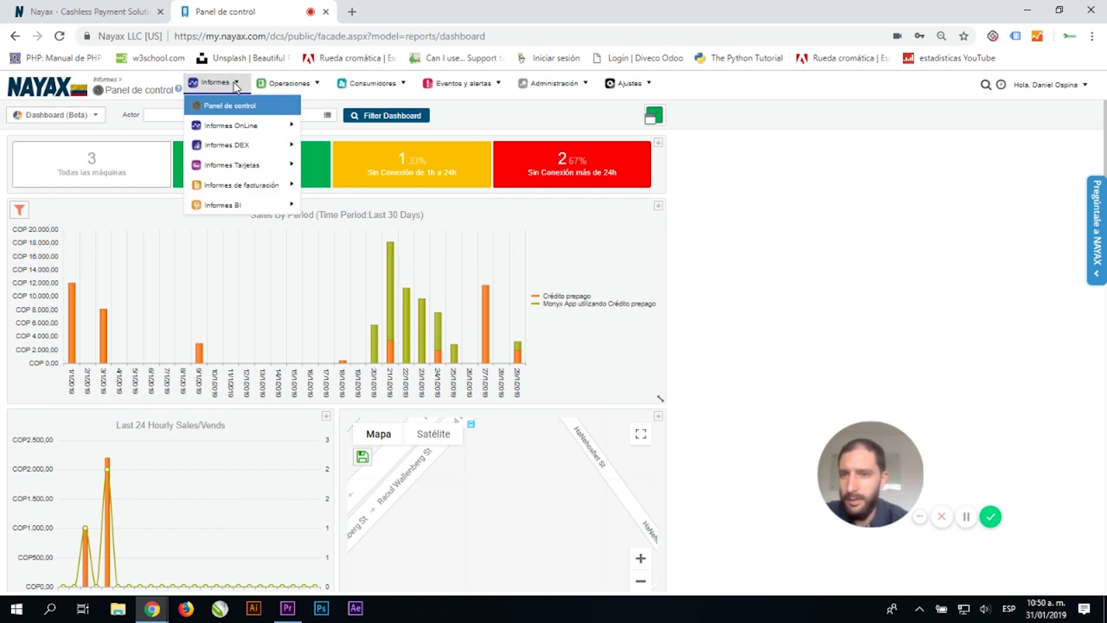
mouse_move(268, 168)
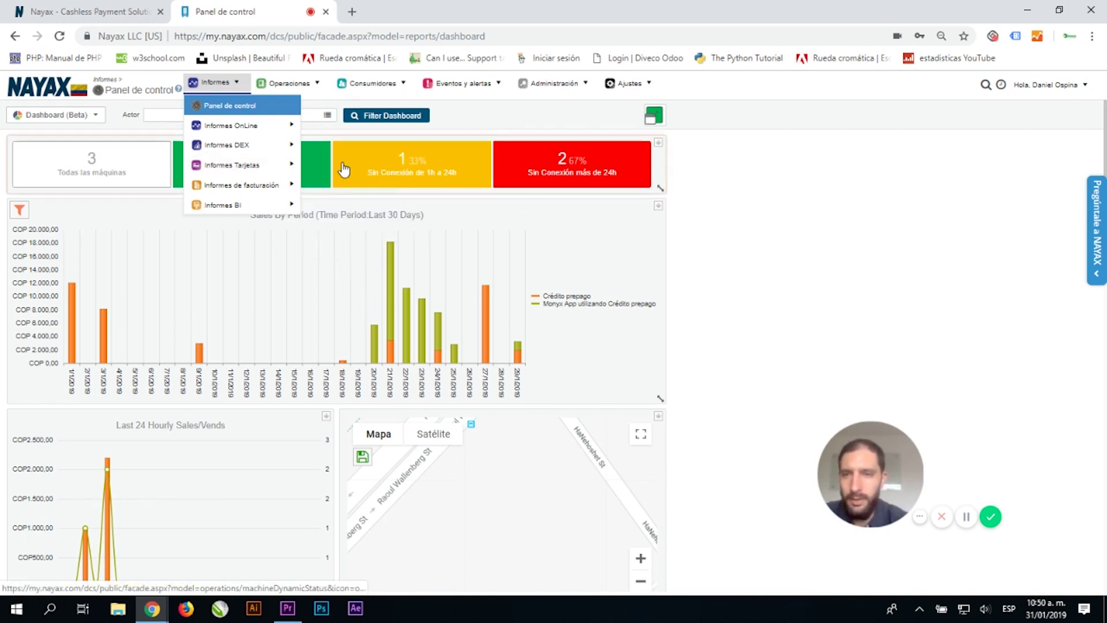
left_click(970, 522)
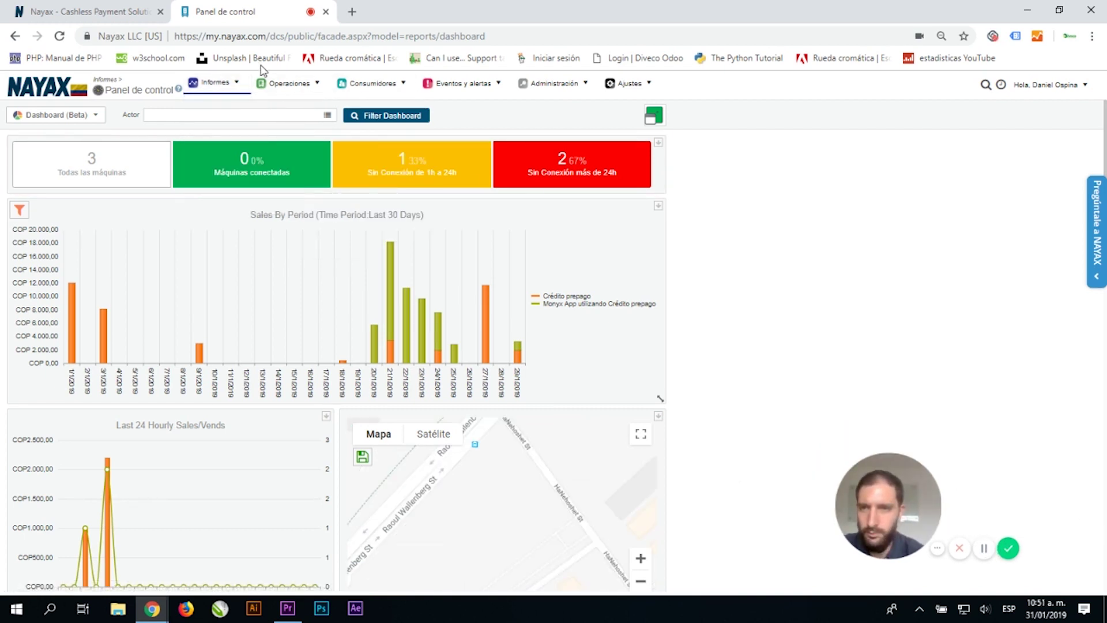
mouse_move(237, 91)
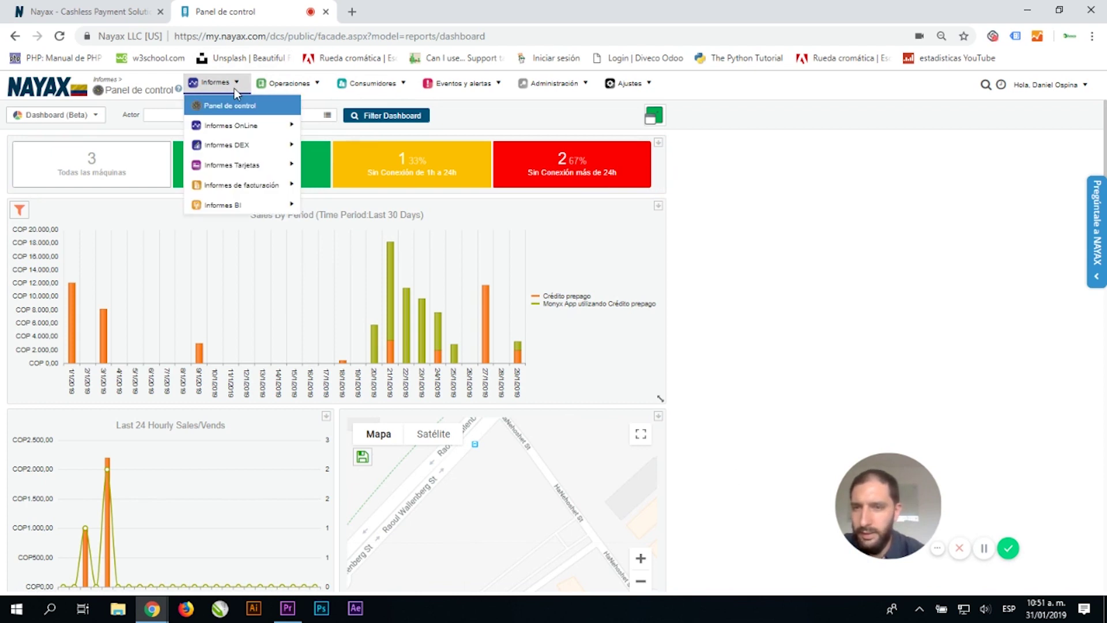
mouse_move(266, 167)
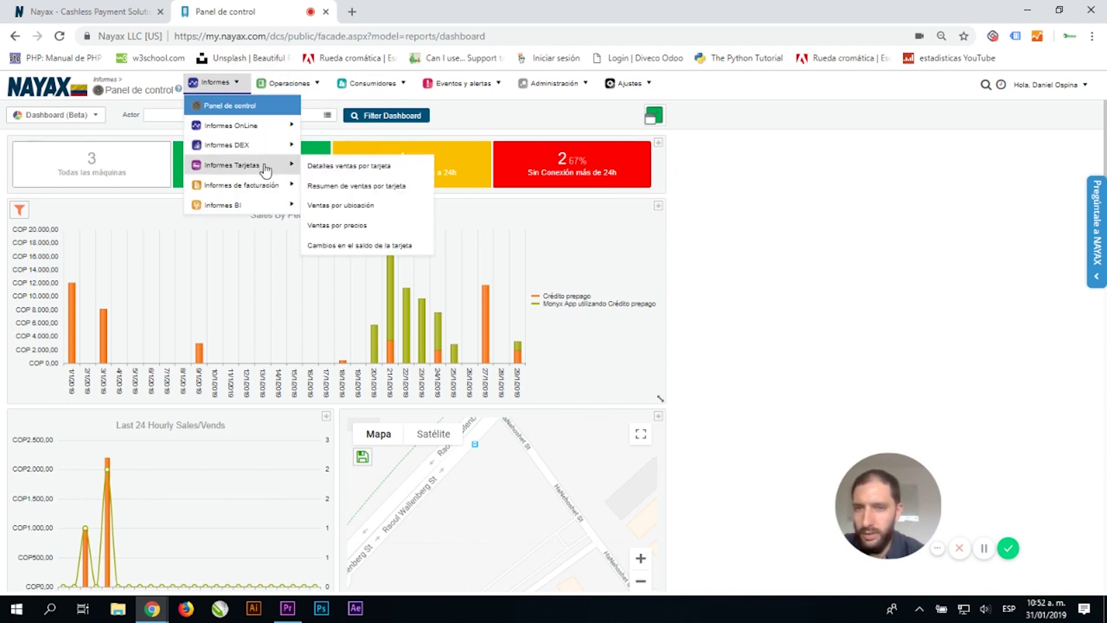
left_click(336, 186)
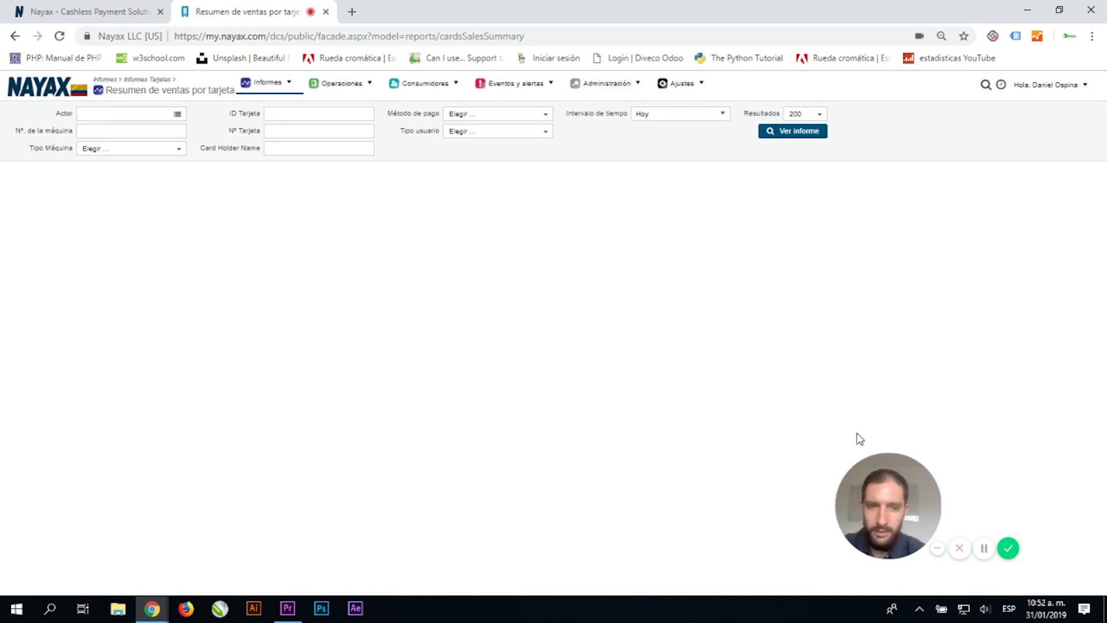
left_click_drag(909, 489, 714, 512)
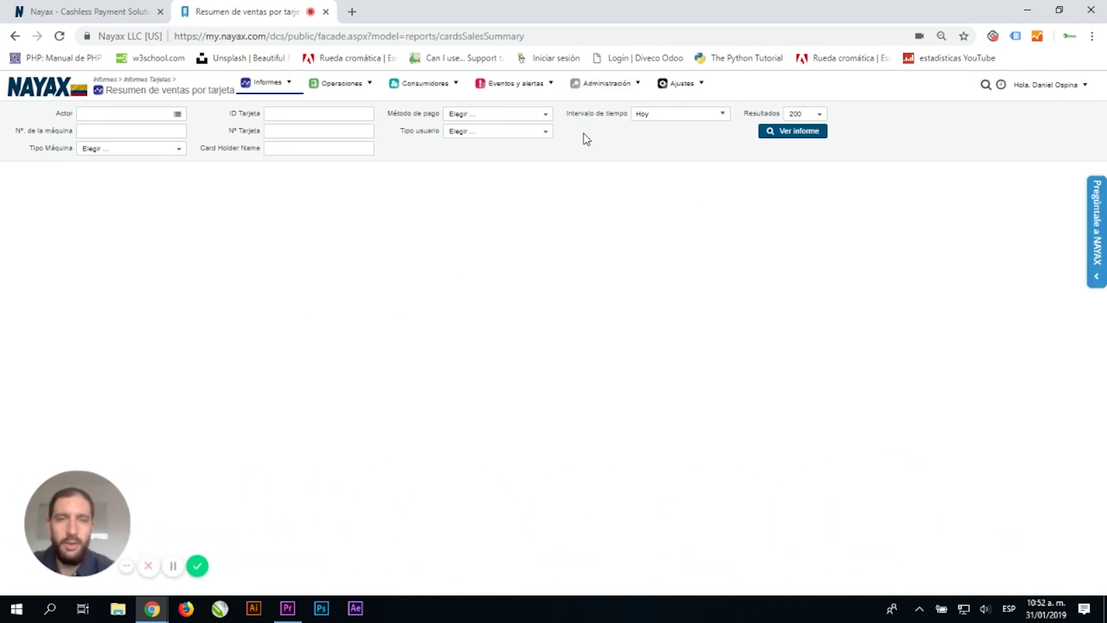
Generate the card sales summary for actor Diveco Pruebas with the time interval Este mes.
left_click(723, 115)
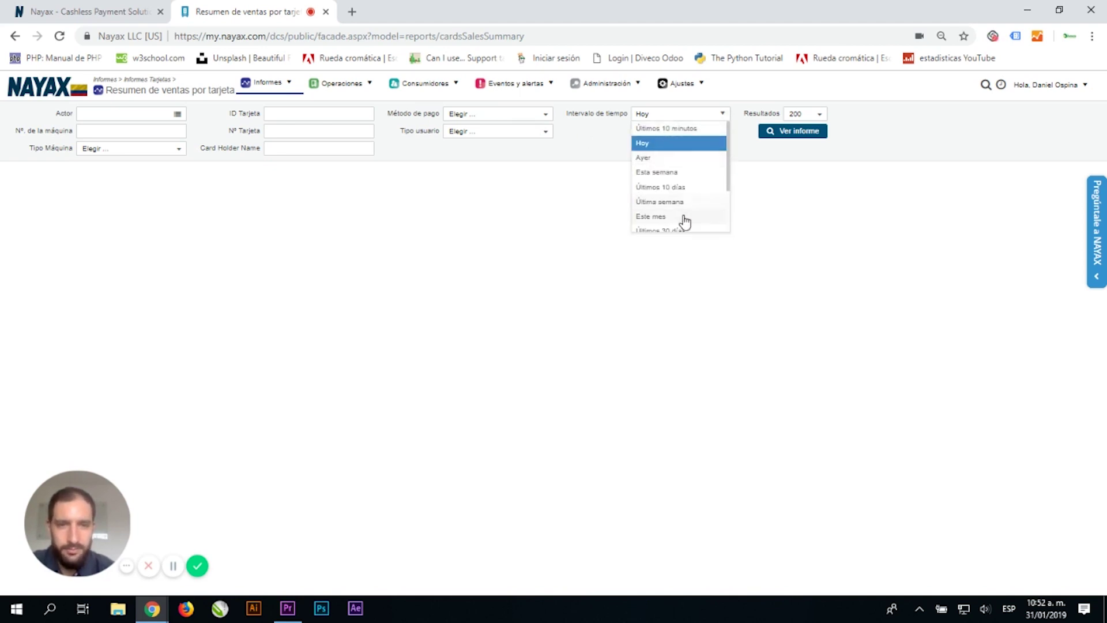
left_click(661, 218)
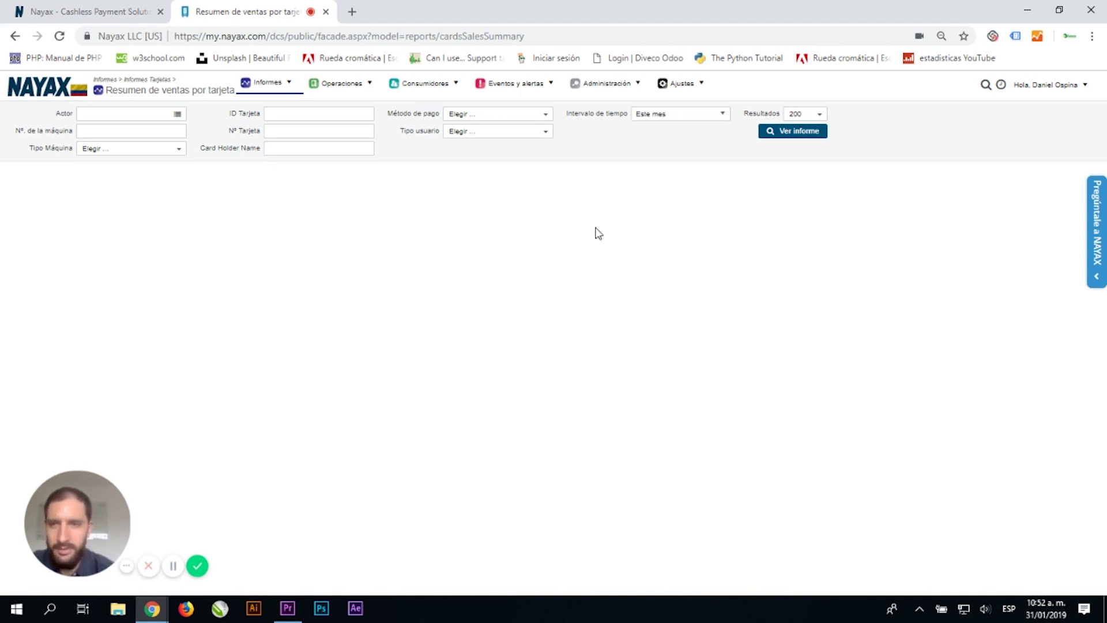
left_click(173, 120)
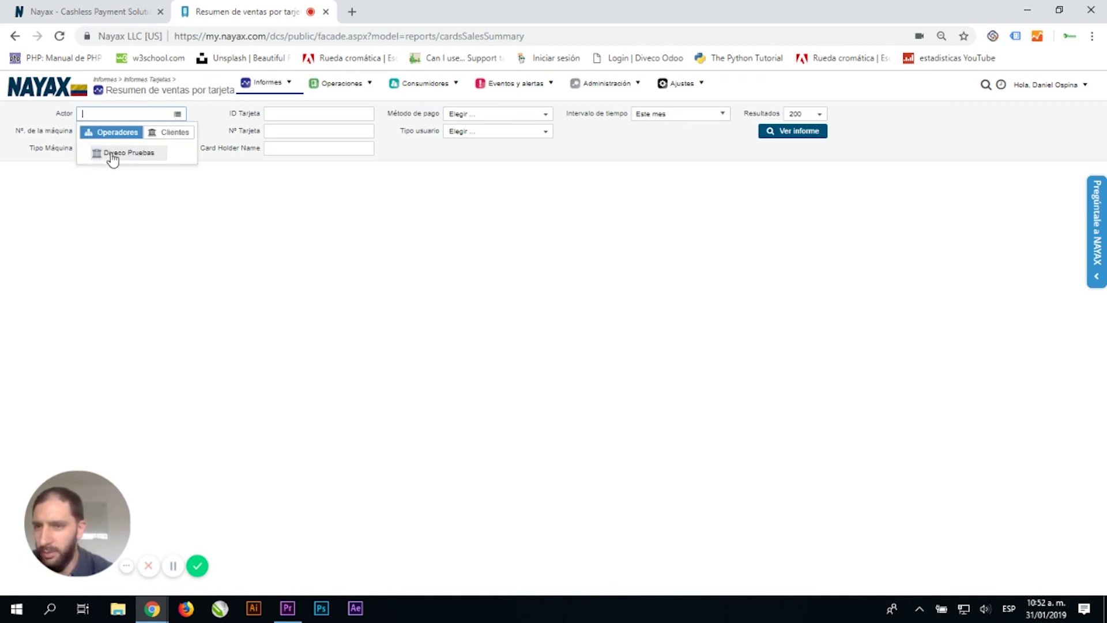
left_click(112, 153)
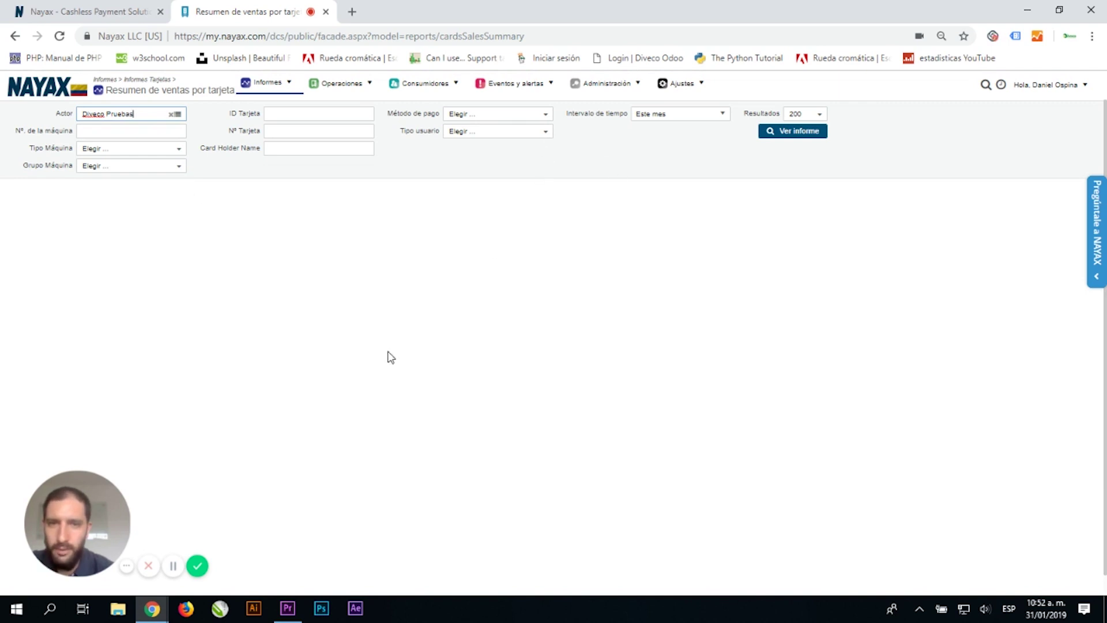
left_click(481, 305)
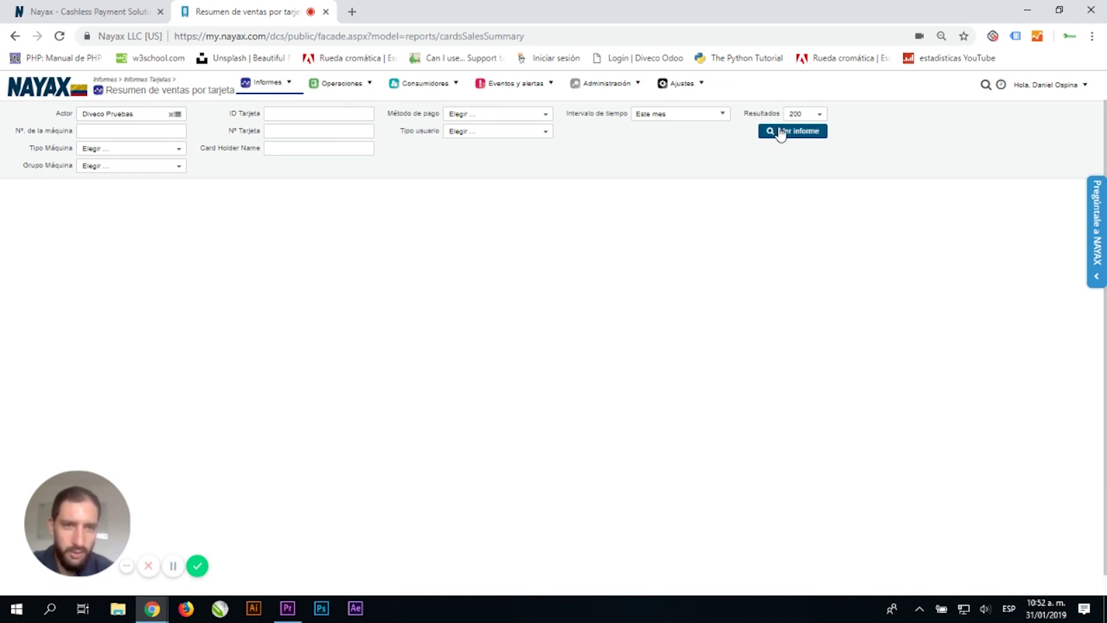
left_click(811, 135)
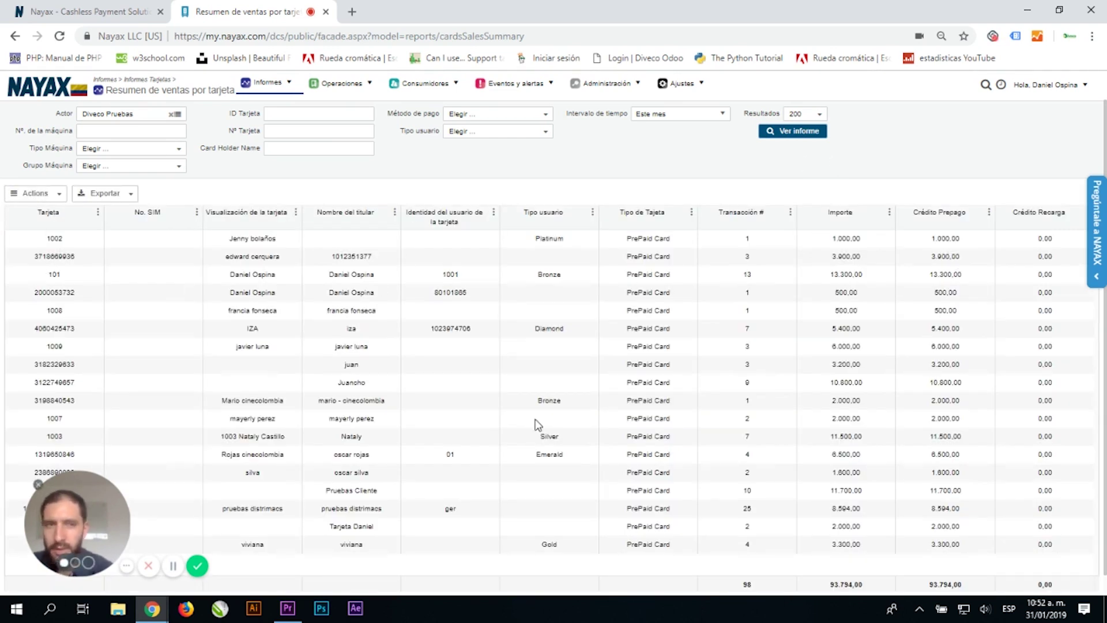
left_click_drag(95, 487, 920, 92)
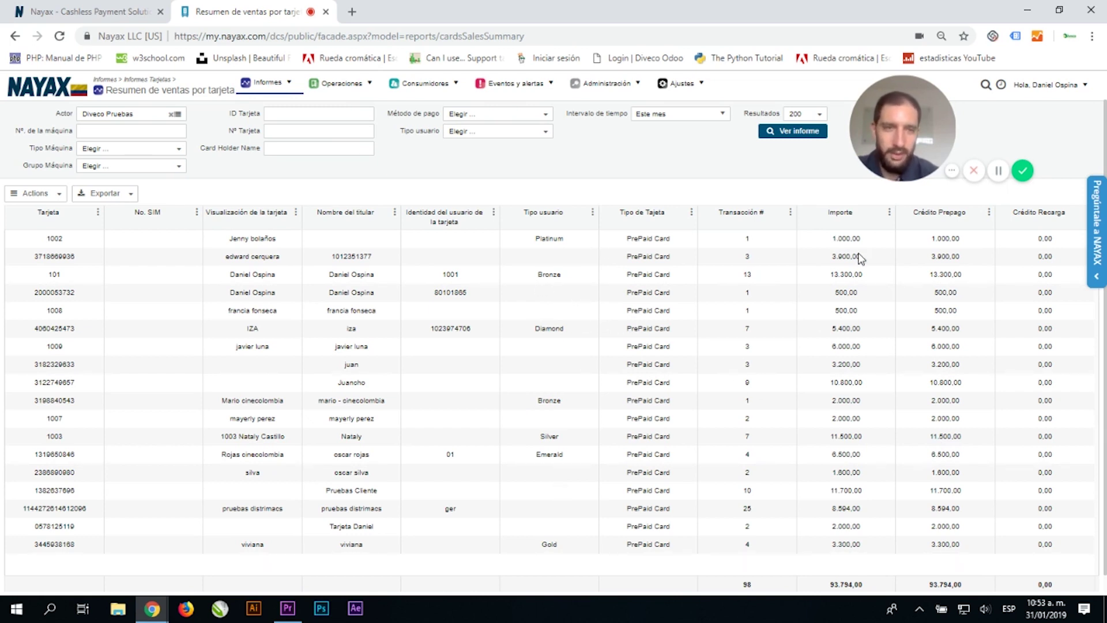
left_click(998, 170)
key("alt+shift+p")
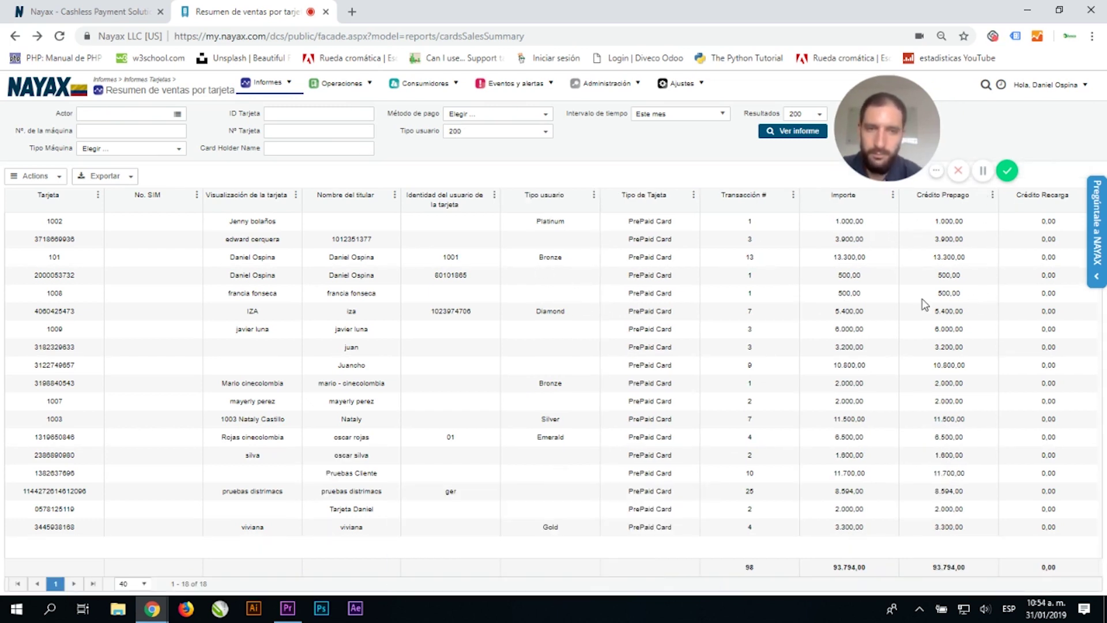
Return to the Panel de control dashboard.
left_click(34, 95)
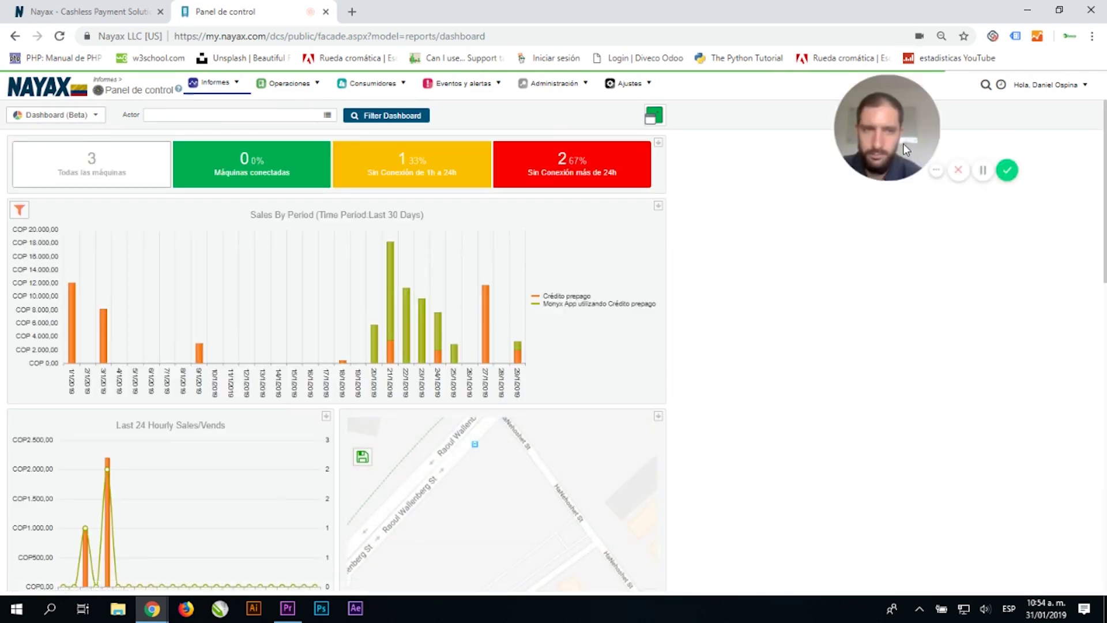
left_click_drag(903, 143, 872, 560)
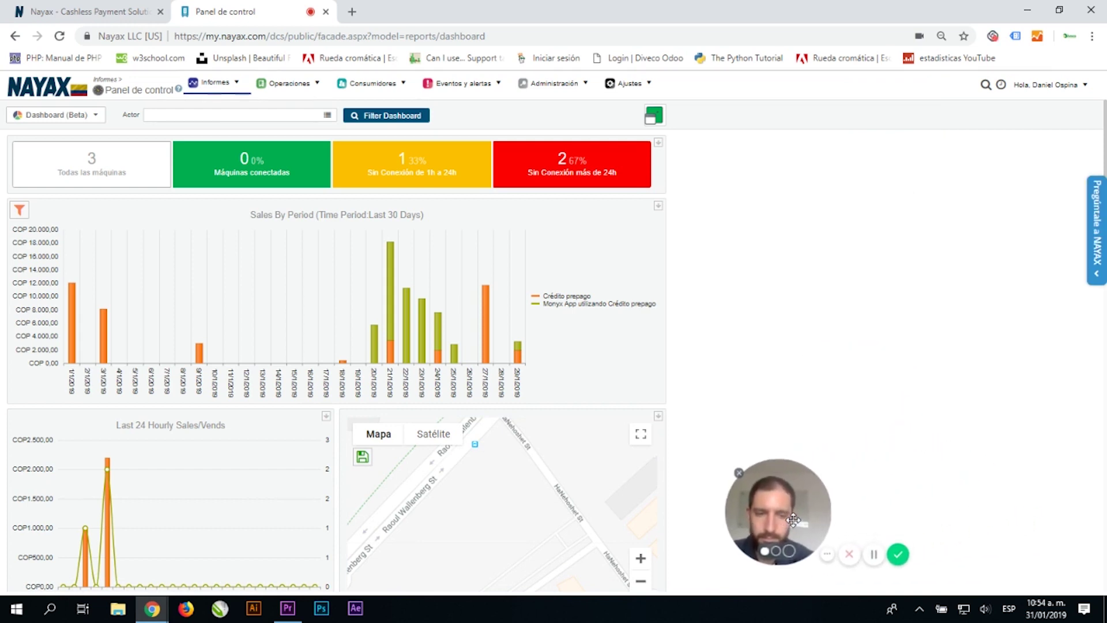
left_click(873, 561)
left_click(874, 560)
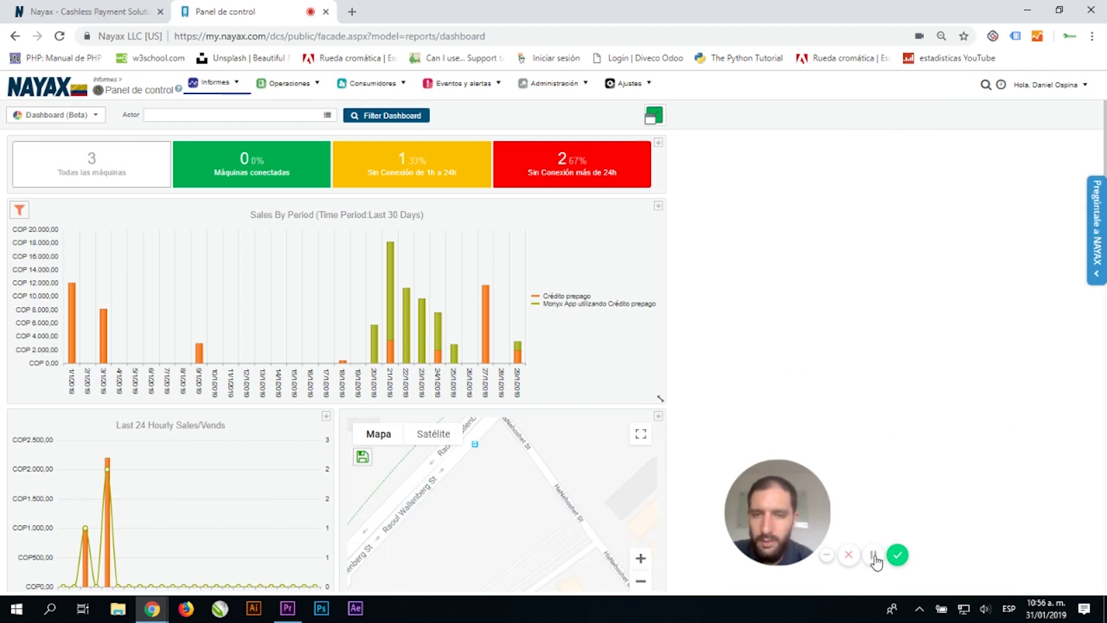
key("alt+shift+p")
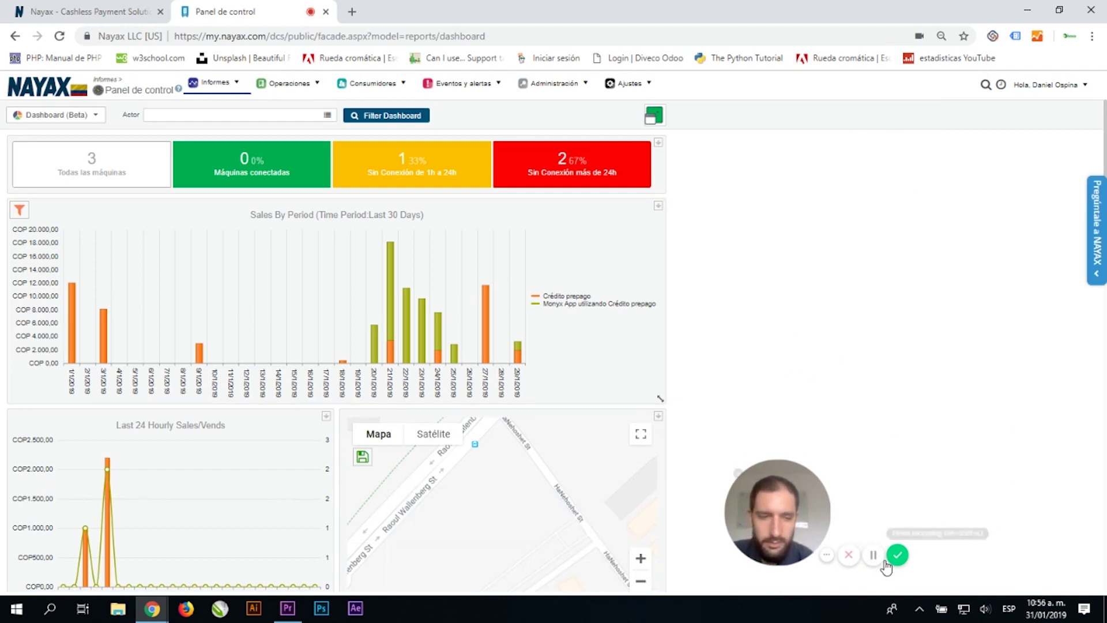
key("alt+shift+p")
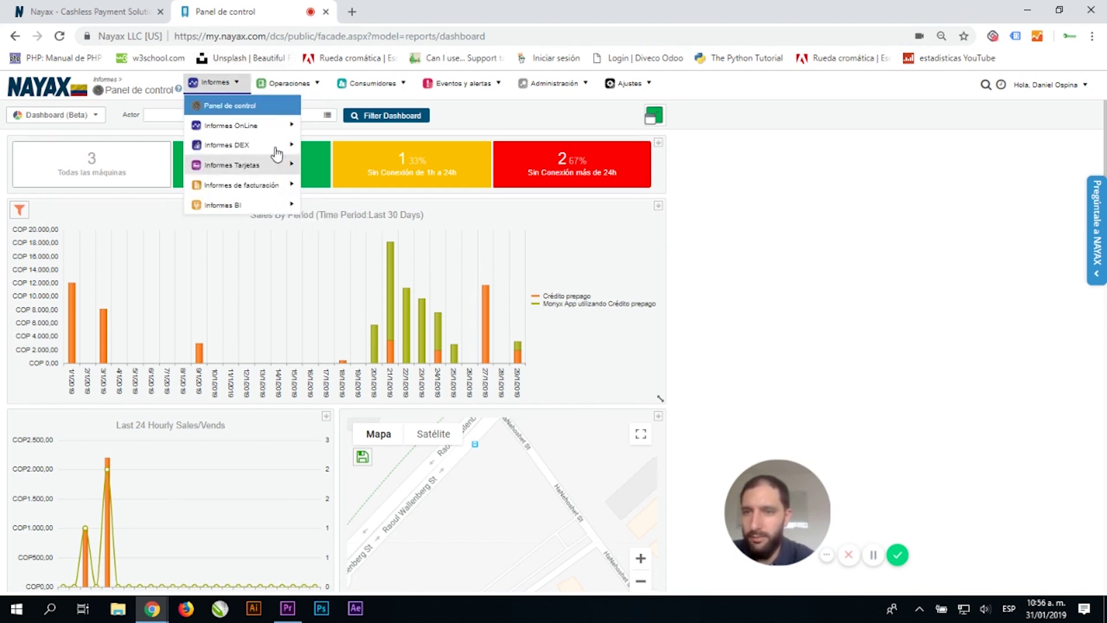
Open the Analisis de ventas report from the online reports (Informes OnLine).
mouse_move(266, 132)
left_click(336, 125)
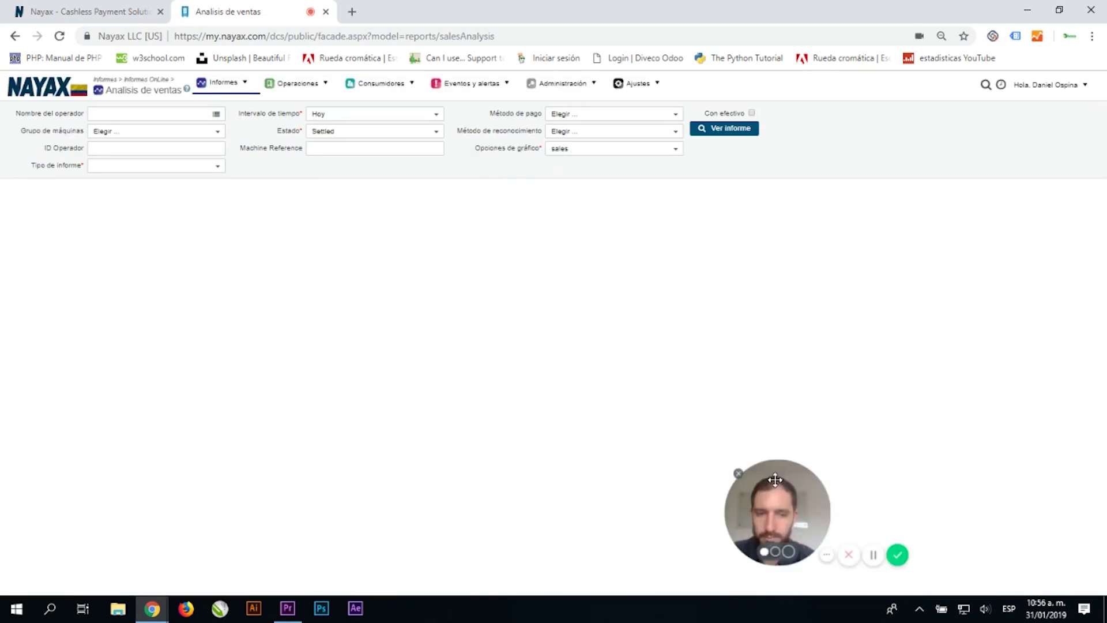
left_click_drag(775, 480, 894, 480)
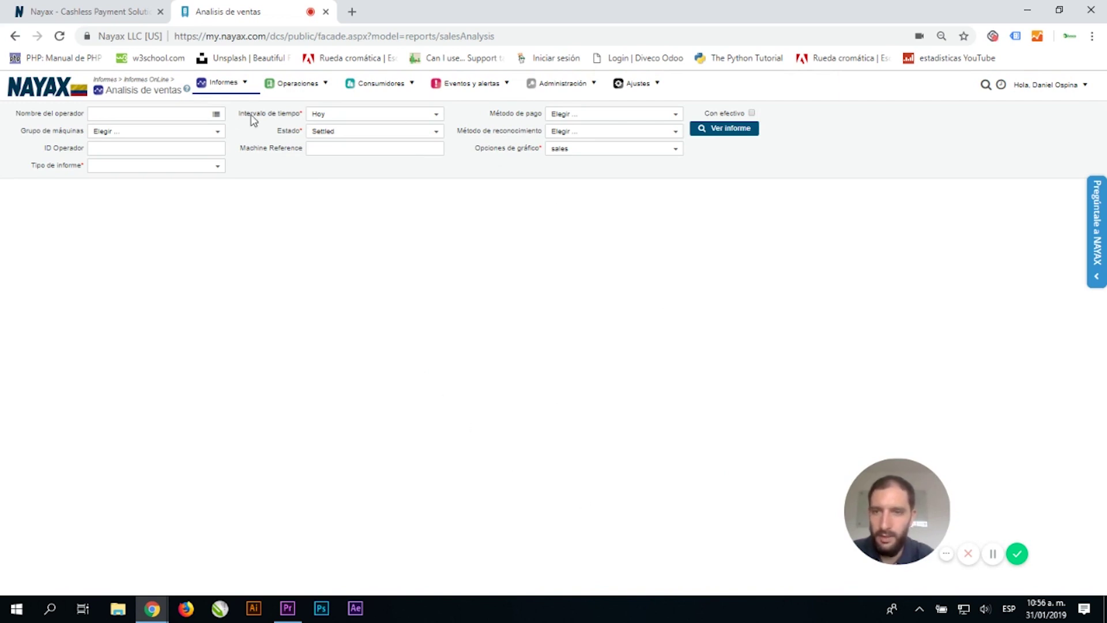
Generate the sales analysis for operator Diveco Pruebas with time interval Último mes and report type Ventas por hora.
left_click(437, 115)
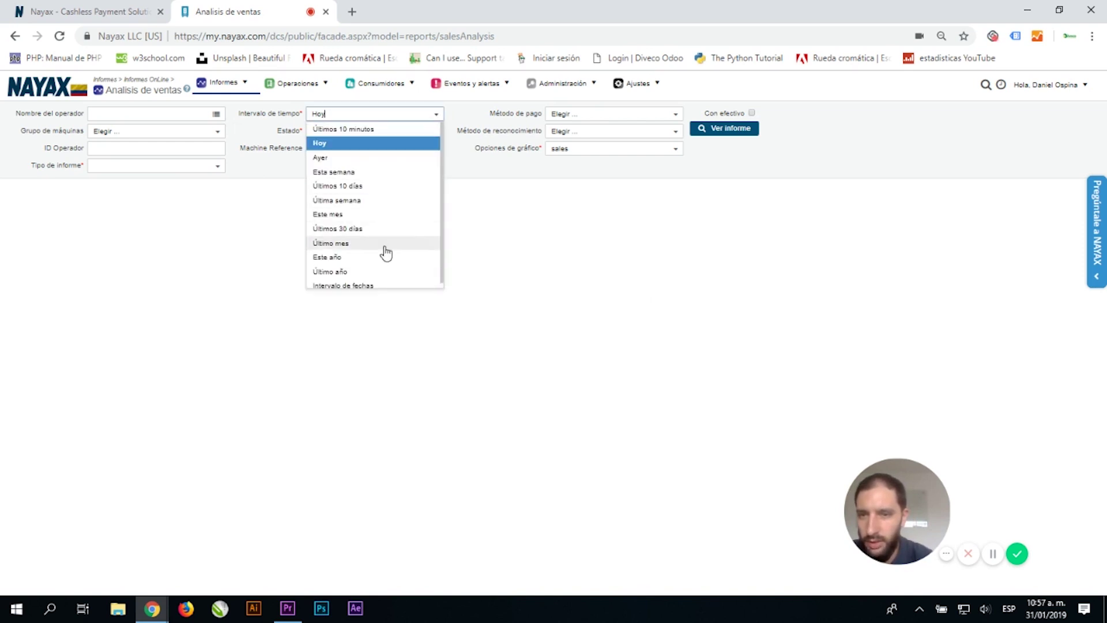
left_click(342, 244)
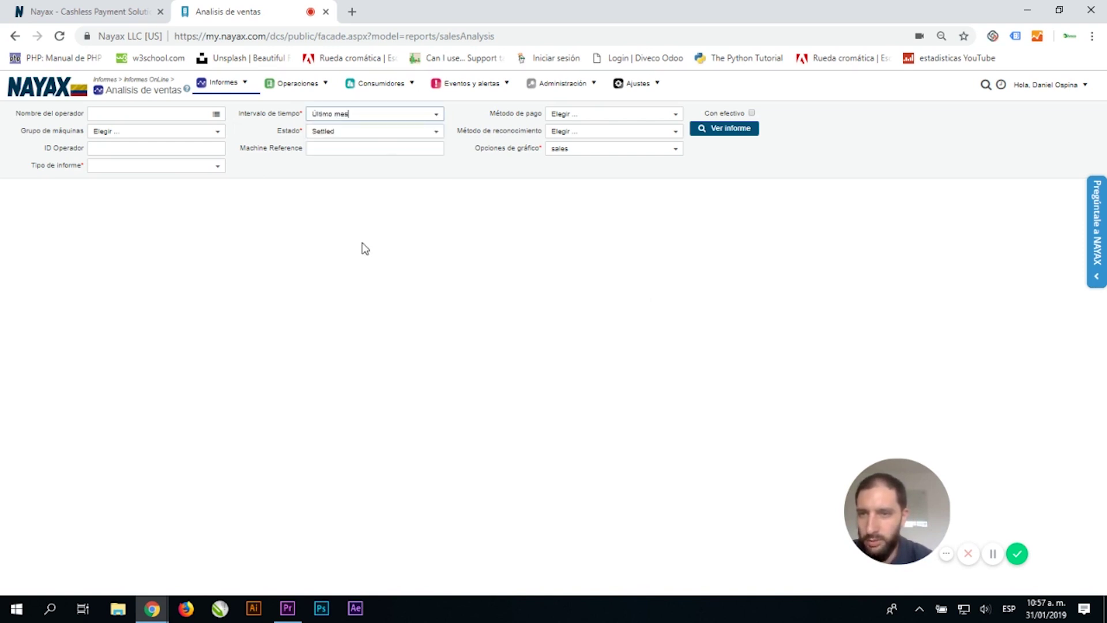
left_click(216, 115)
left_click(130, 157)
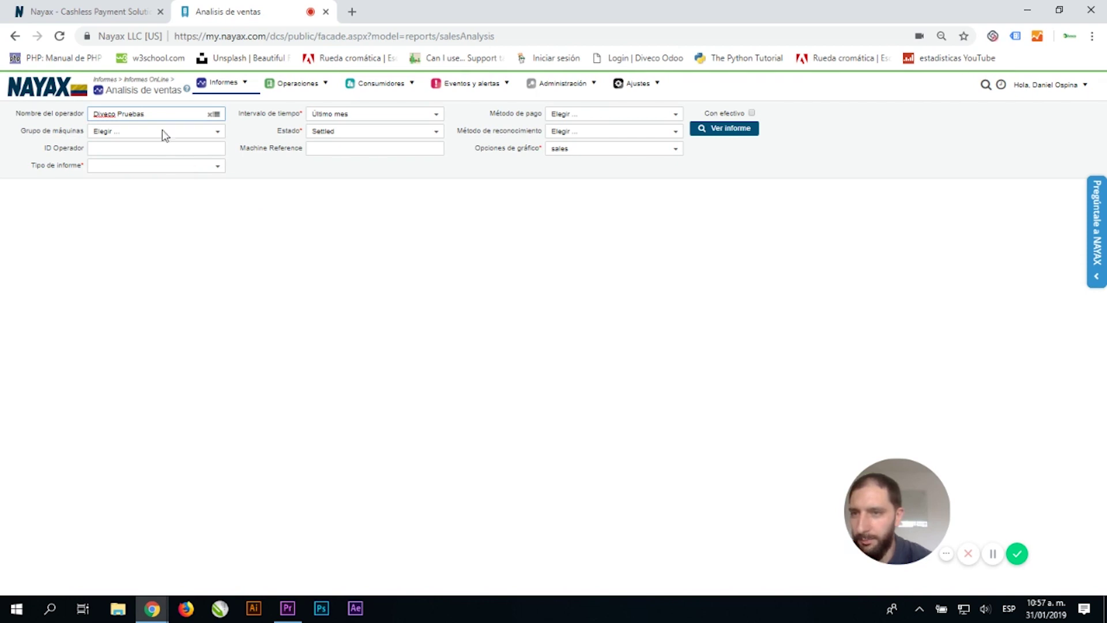
left_click(214, 167)
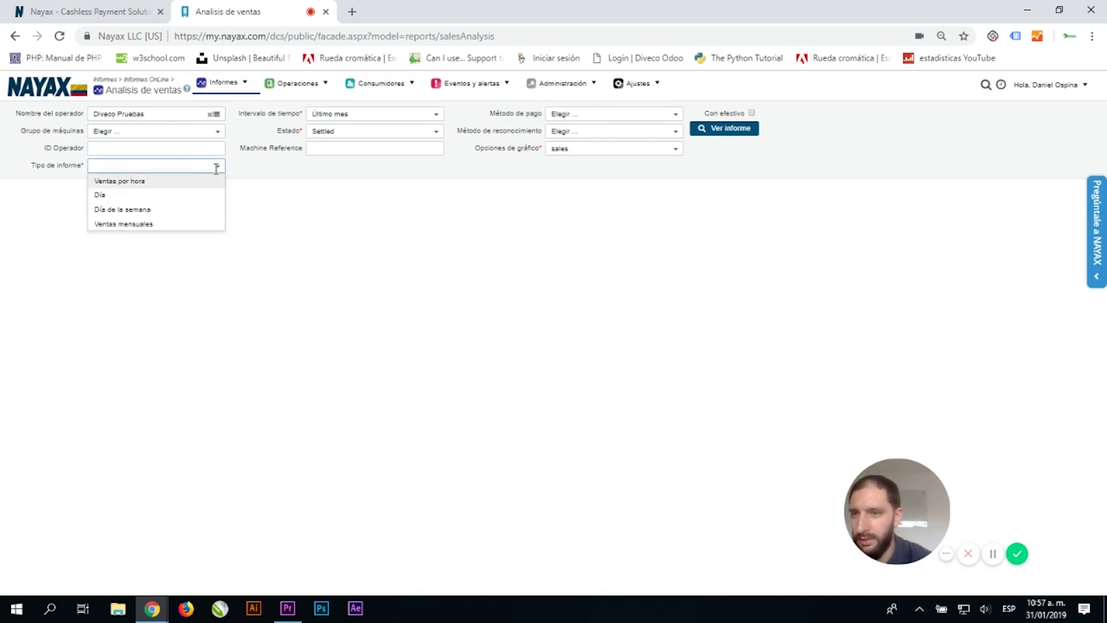
left_click(147, 184)
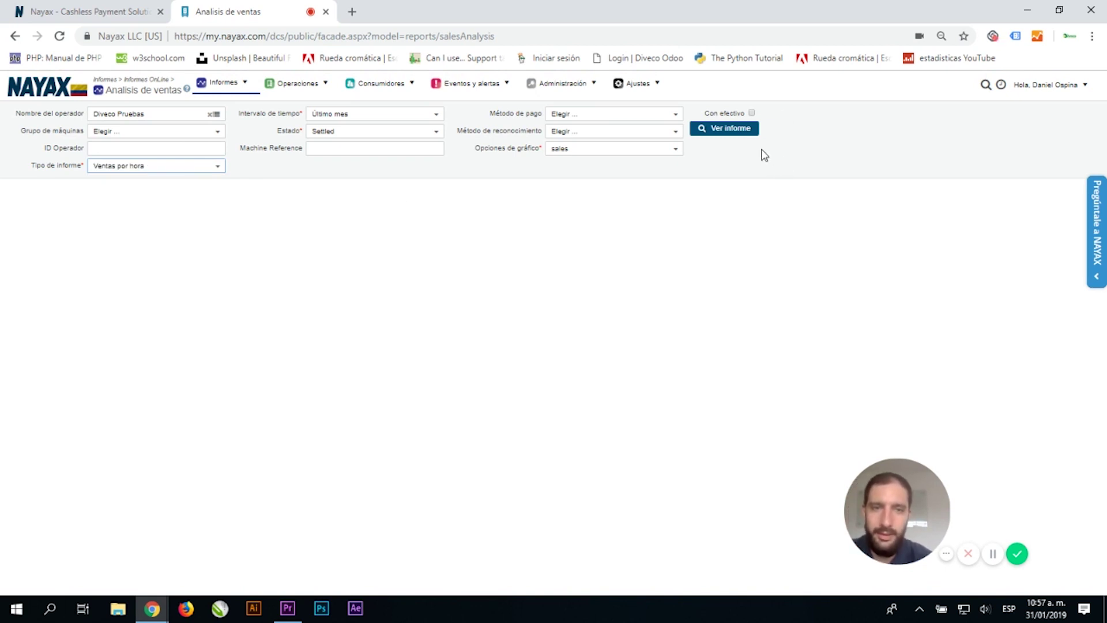
left_click(726, 128)
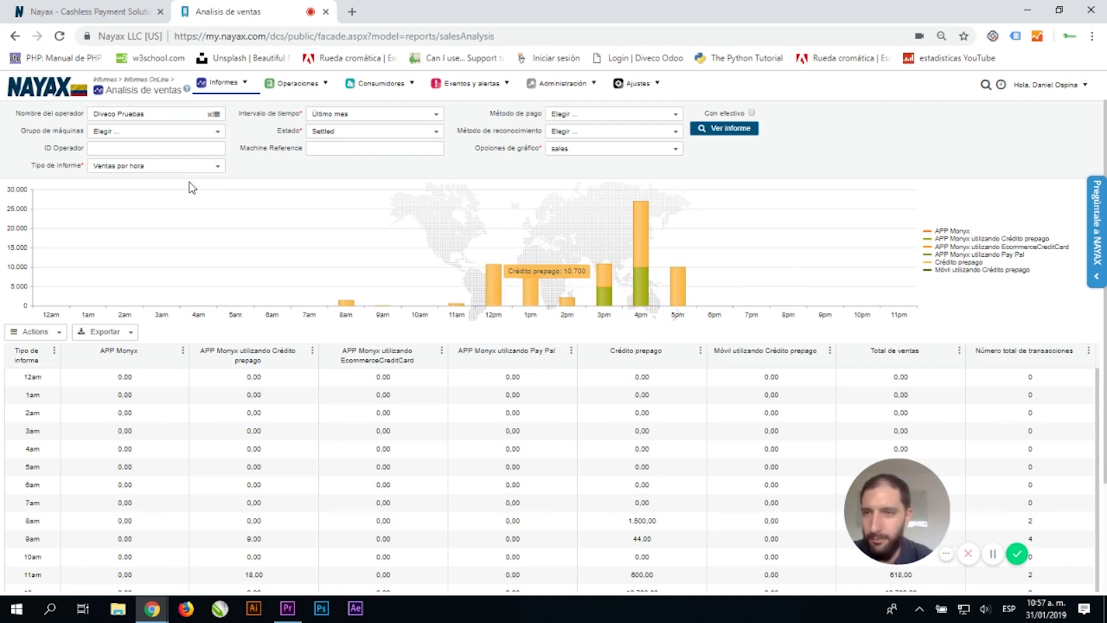
Regenerate the sales analysis with the report type set to Día de la semana.
left_click(219, 168)
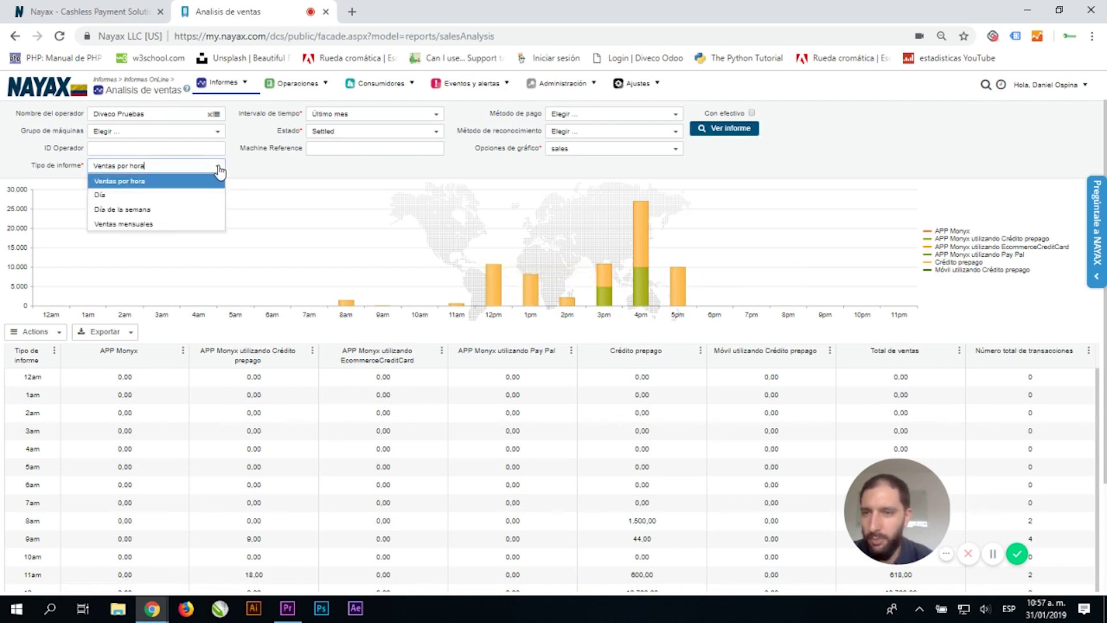
left_click(144, 209)
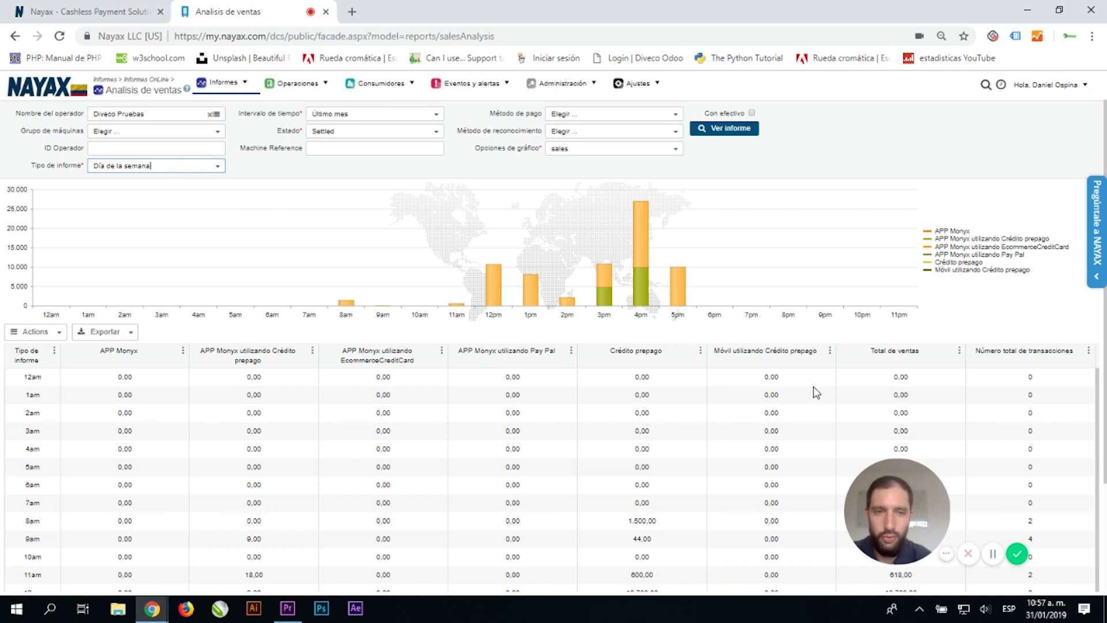
left_click(733, 128)
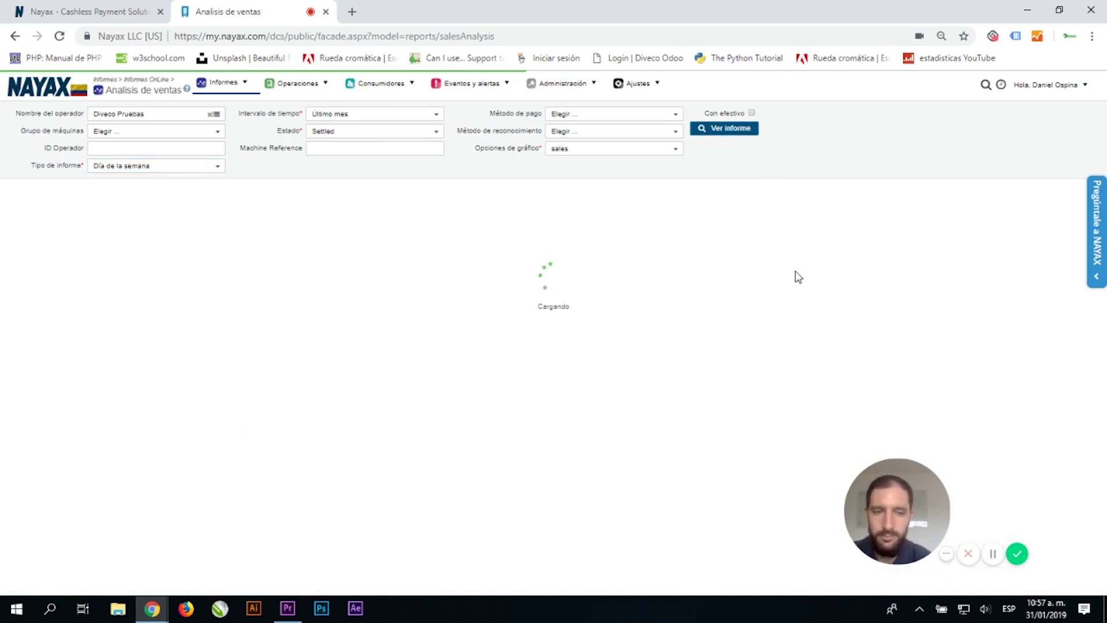
mouse_move(600, 293)
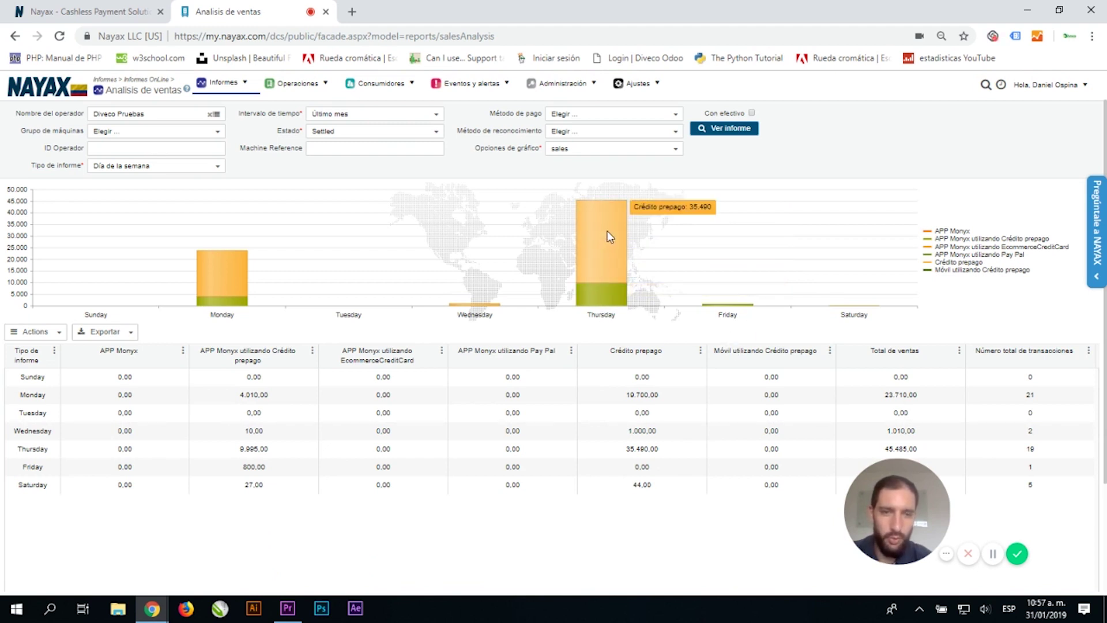
mouse_move(223, 291)
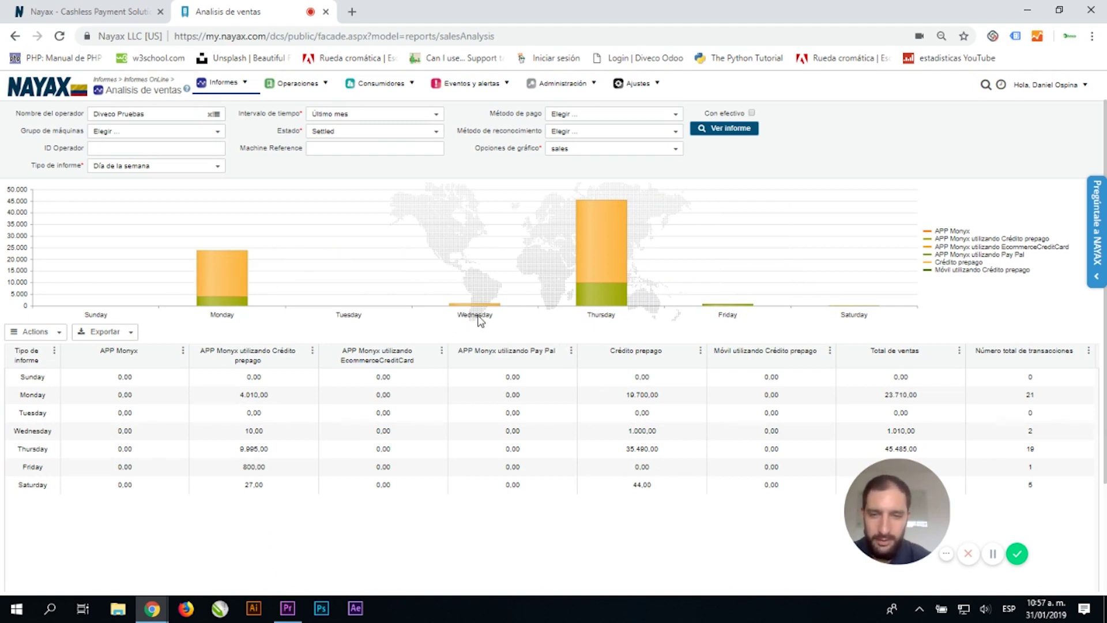
mouse_move(614, 265)
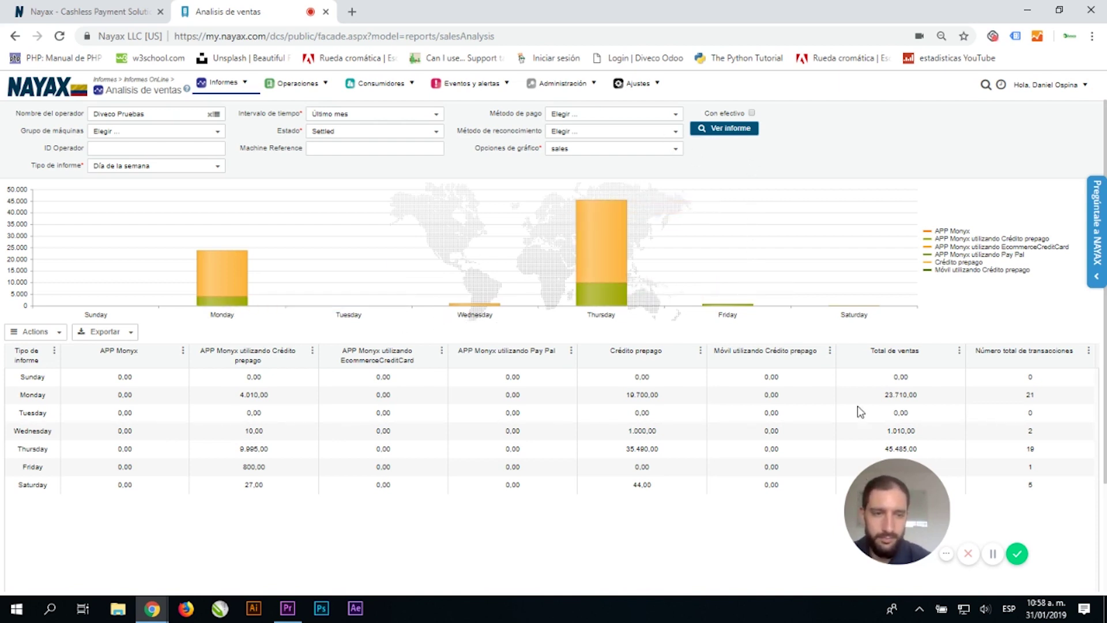
left_click(993, 553)
left_click(993, 553)
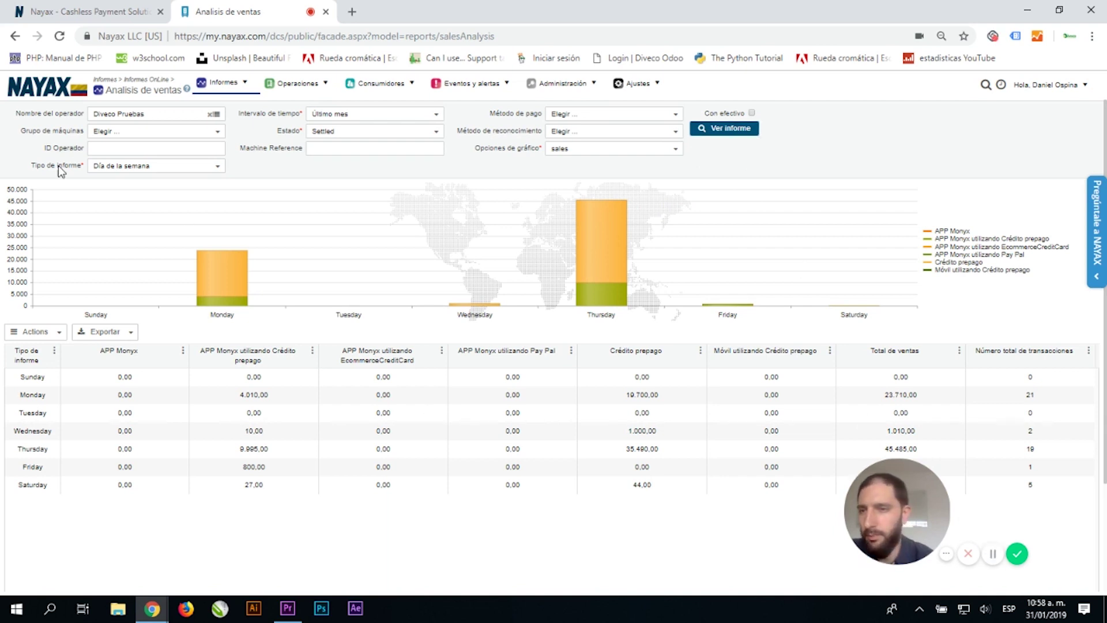
Return to the Panel de control dashboard and open the Informe de eventos report from the events and alerts section.
left_click(51, 87)
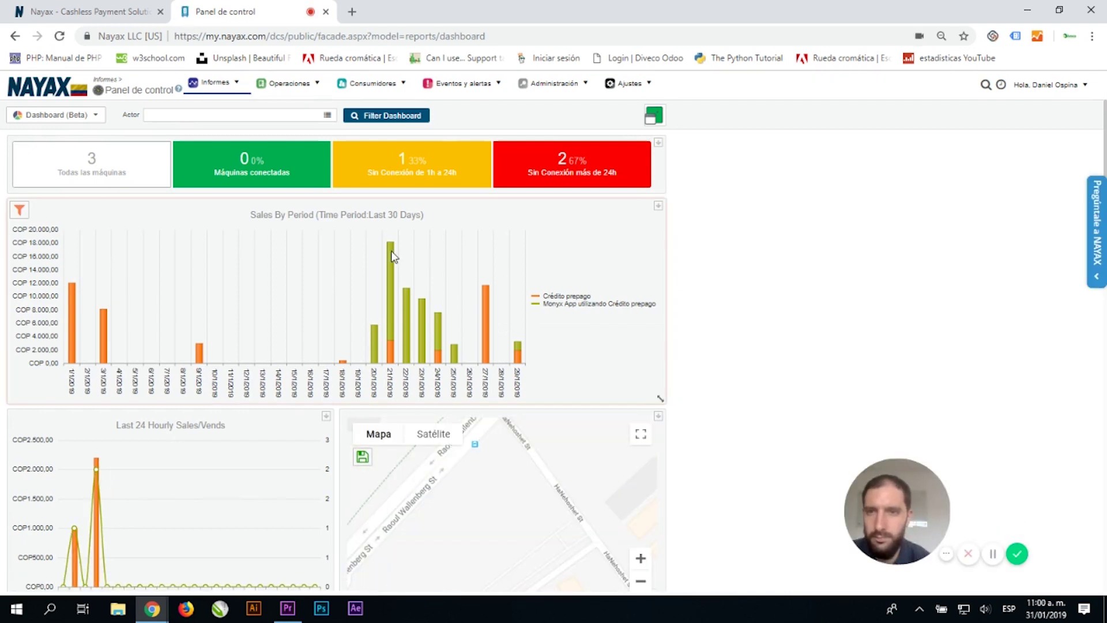
mouse_move(395, 260)
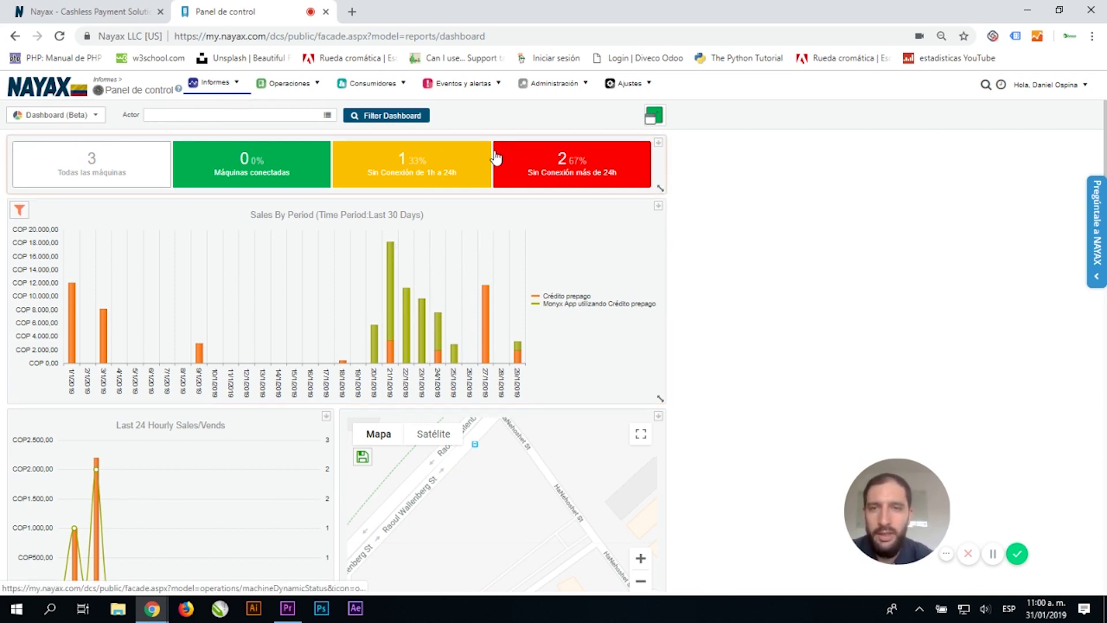
left_click(499, 84)
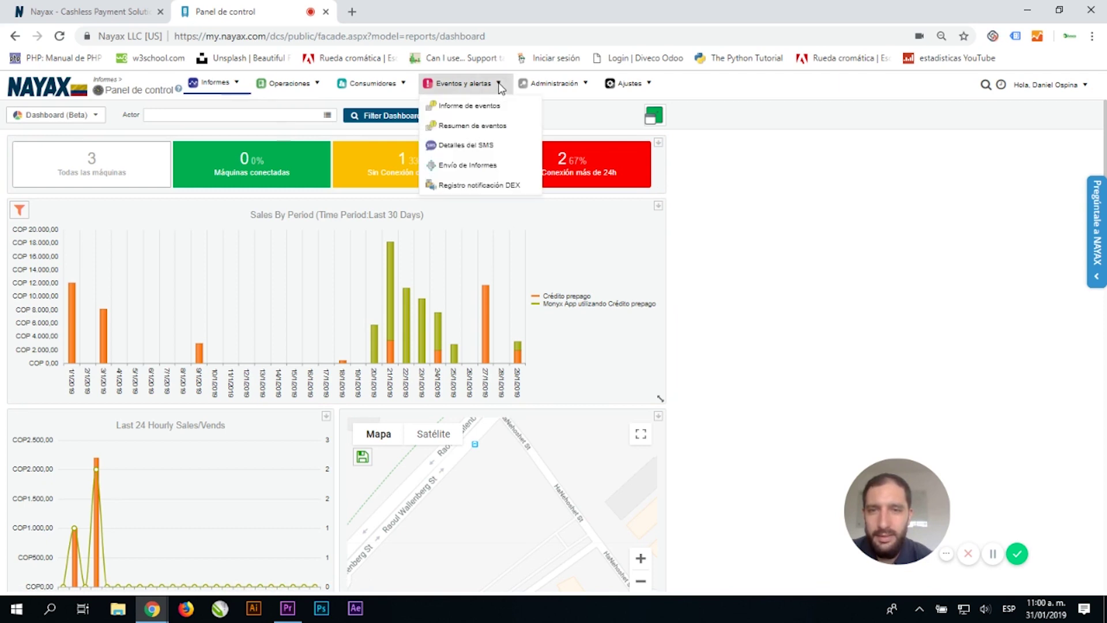
left_click(483, 108)
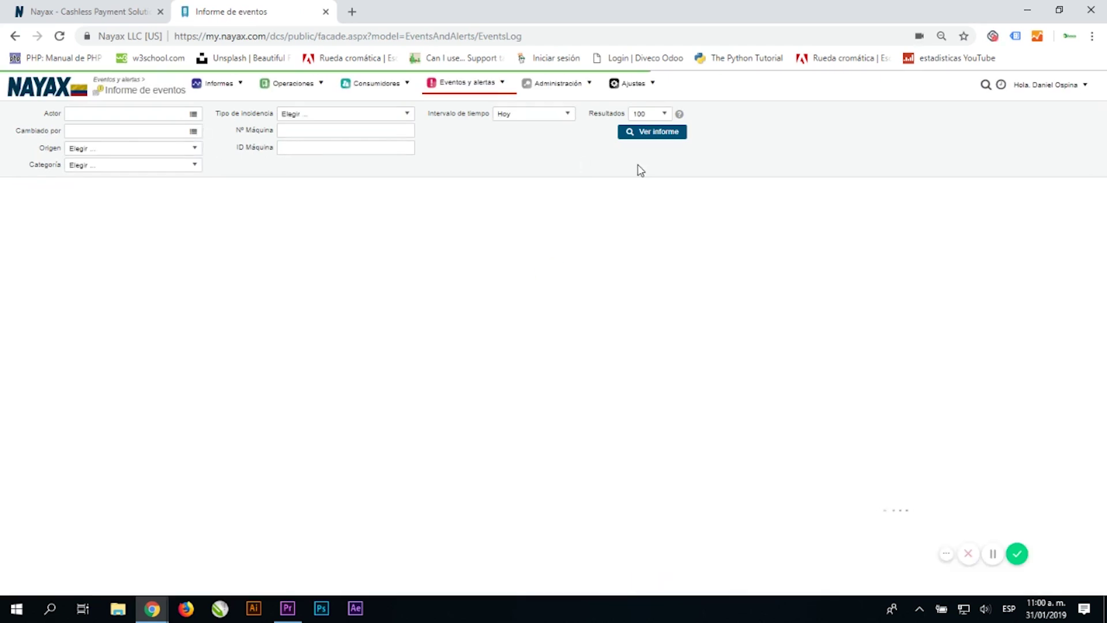
Generate the event report for actor Diveco Pruebas with the time interval Último año.
left_click(193, 114)
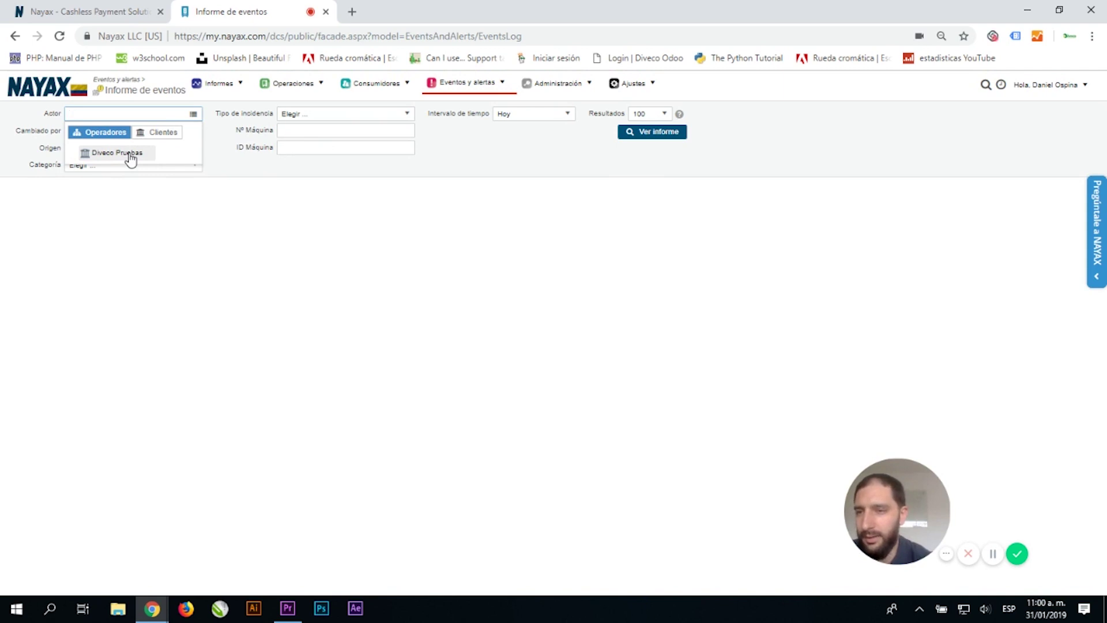
left_click(129, 154)
left_click(195, 166)
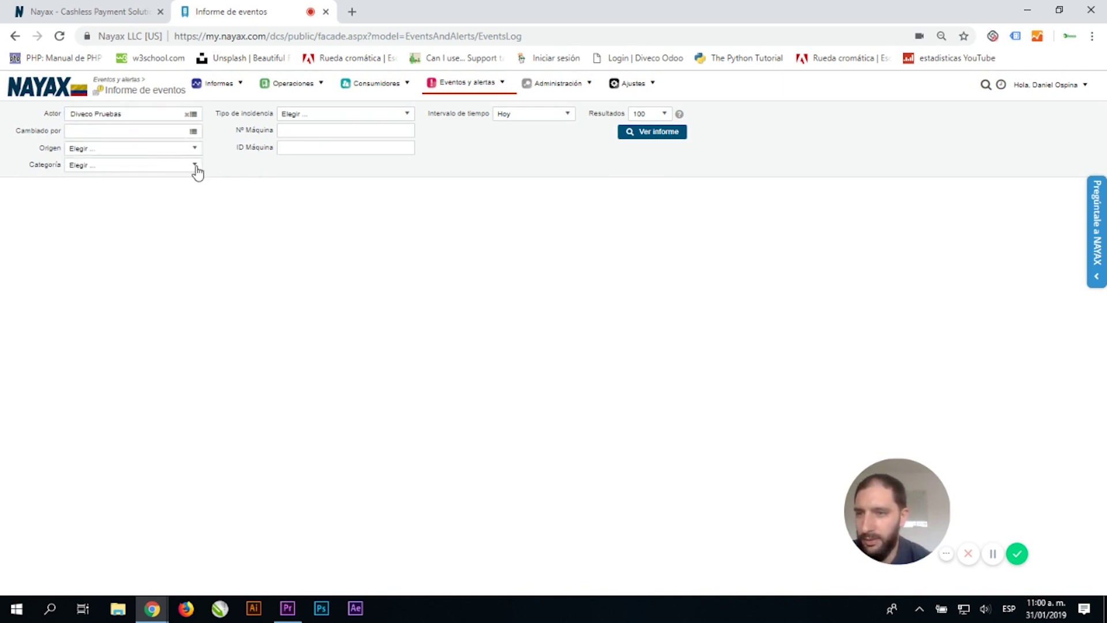
left_click(334, 168)
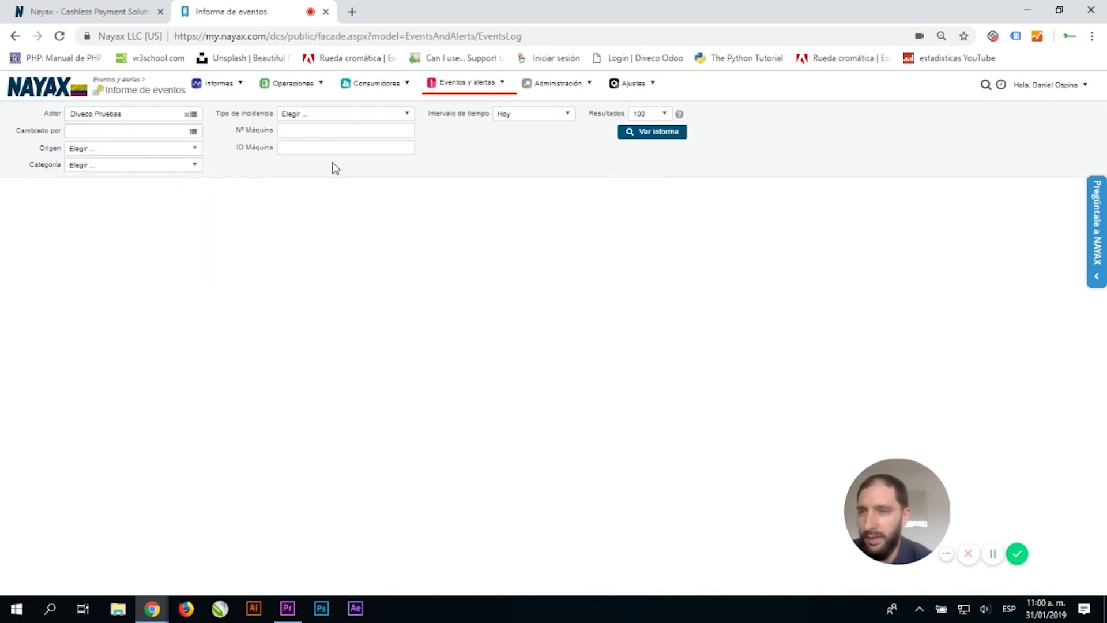
left_click(571, 114)
scroll(548, 225, "down", 1)
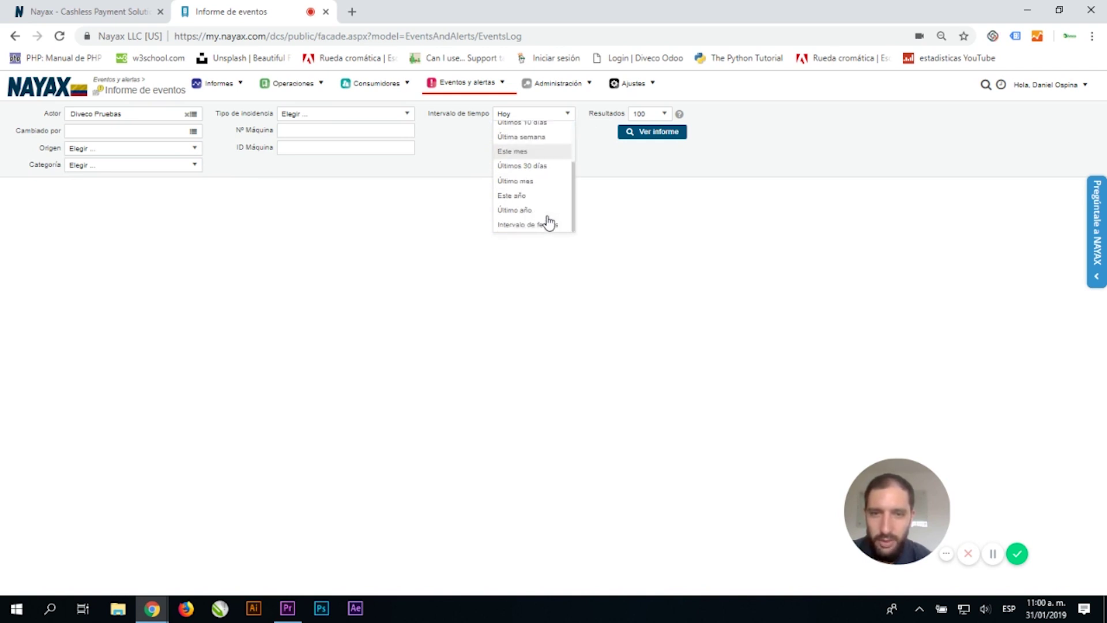
left_click(537, 219)
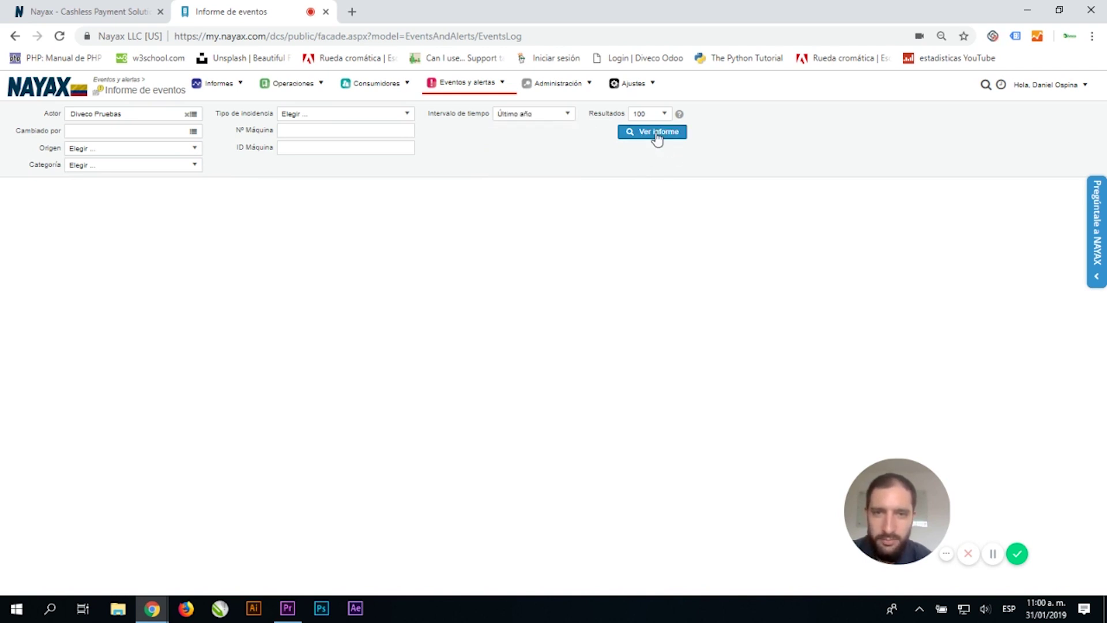
left_click(657, 137)
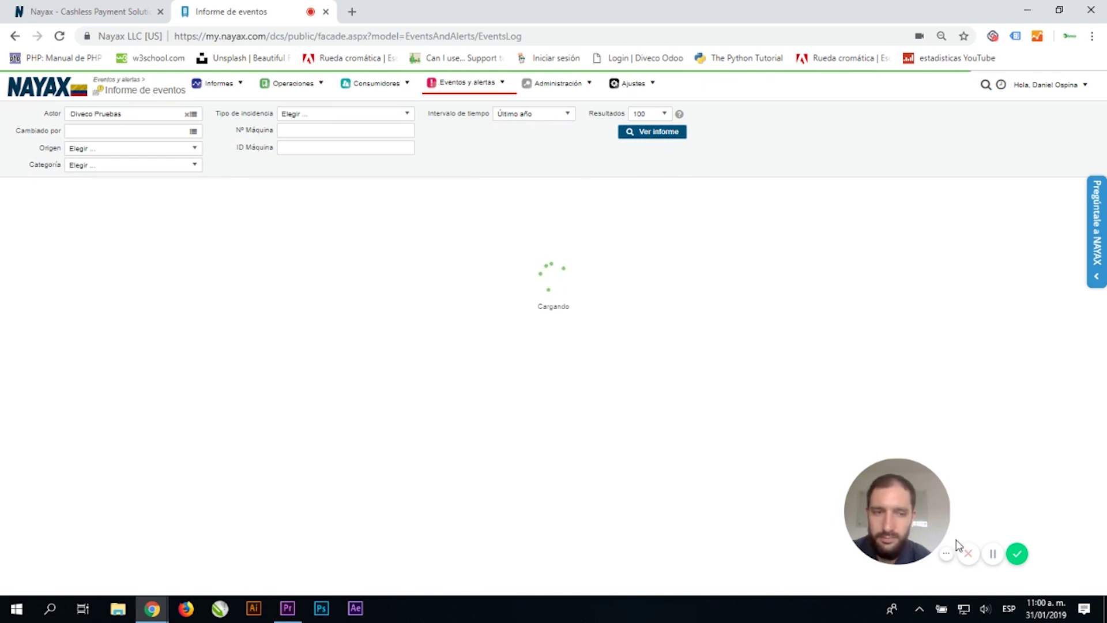
left_click(993, 554)
left_click(993, 553)
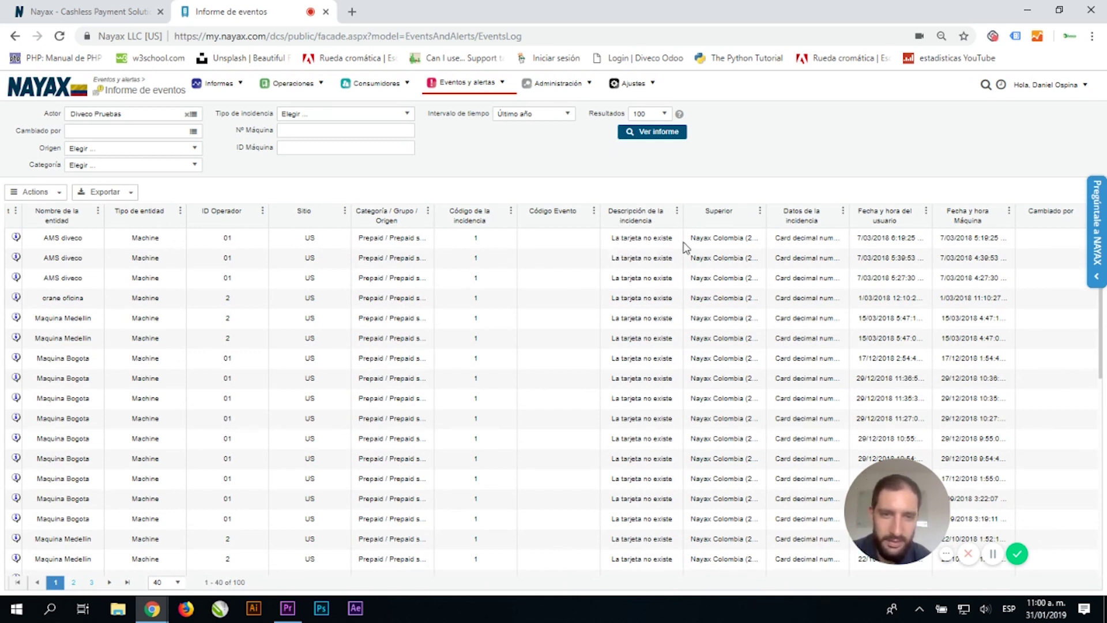
Look through the incidents listed in the event report and open the Resumen de eventos report.
scroll(636, 288, "down", 5)
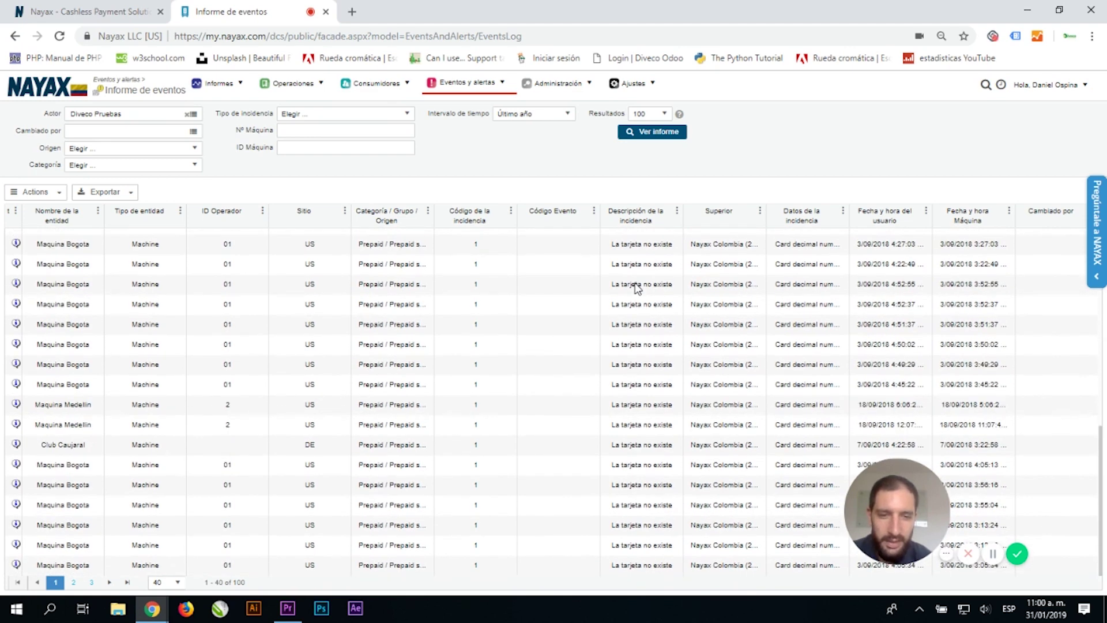
scroll(636, 328, "up", 5)
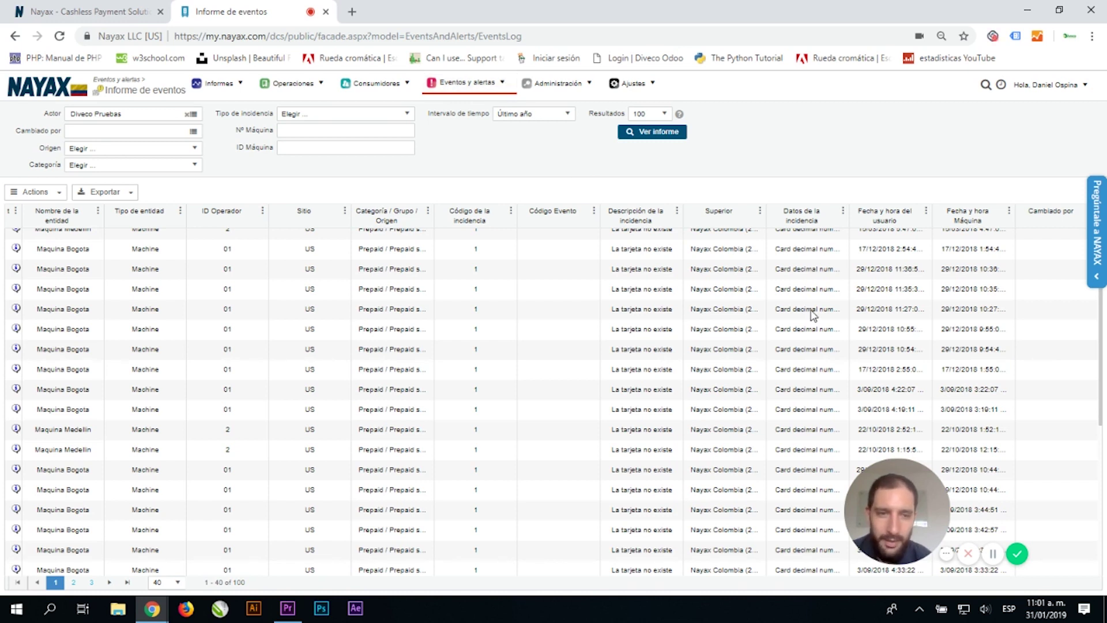
left_click(505, 85)
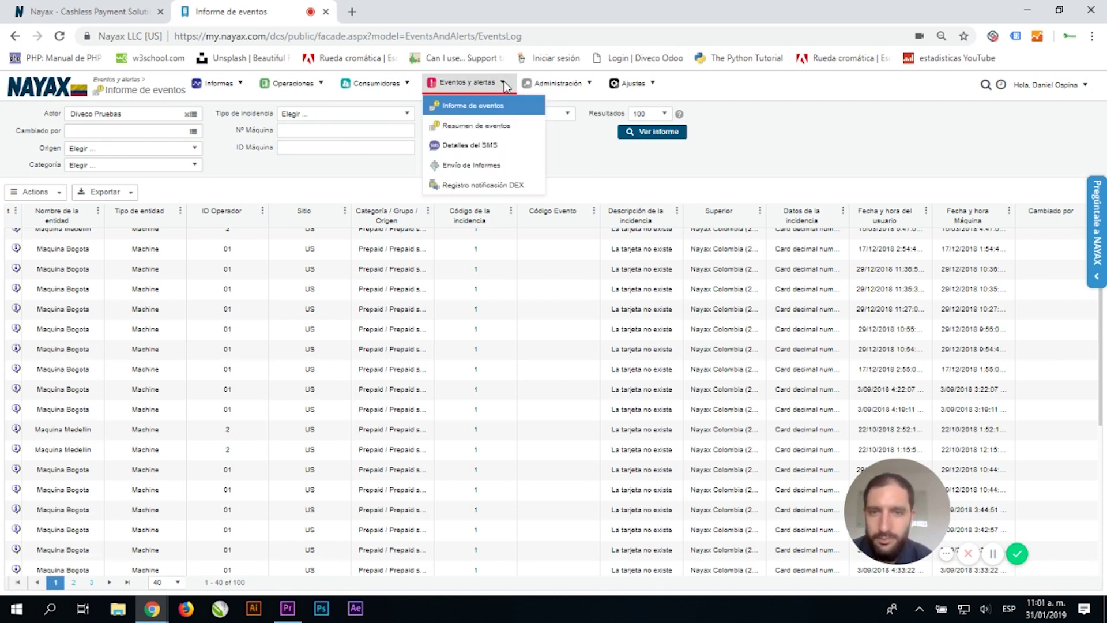
left_click(508, 125)
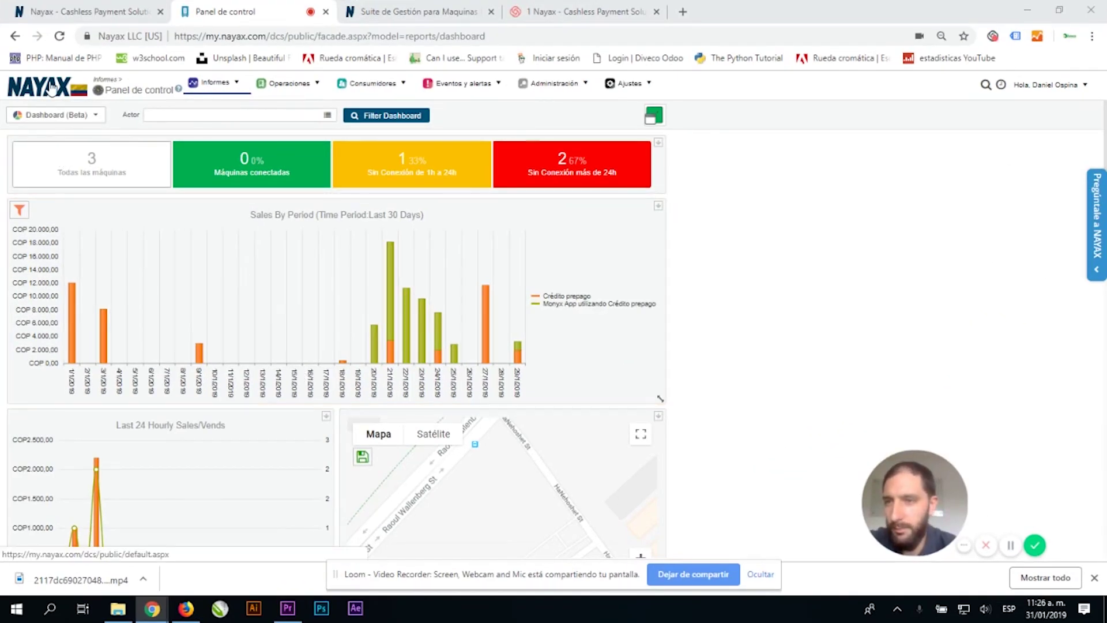
In the Máquinas section of Operaciones, list the machines of operator Diveco Pruebas and open the dashboard of 01-Maquina Bogota.
left_click(319, 84)
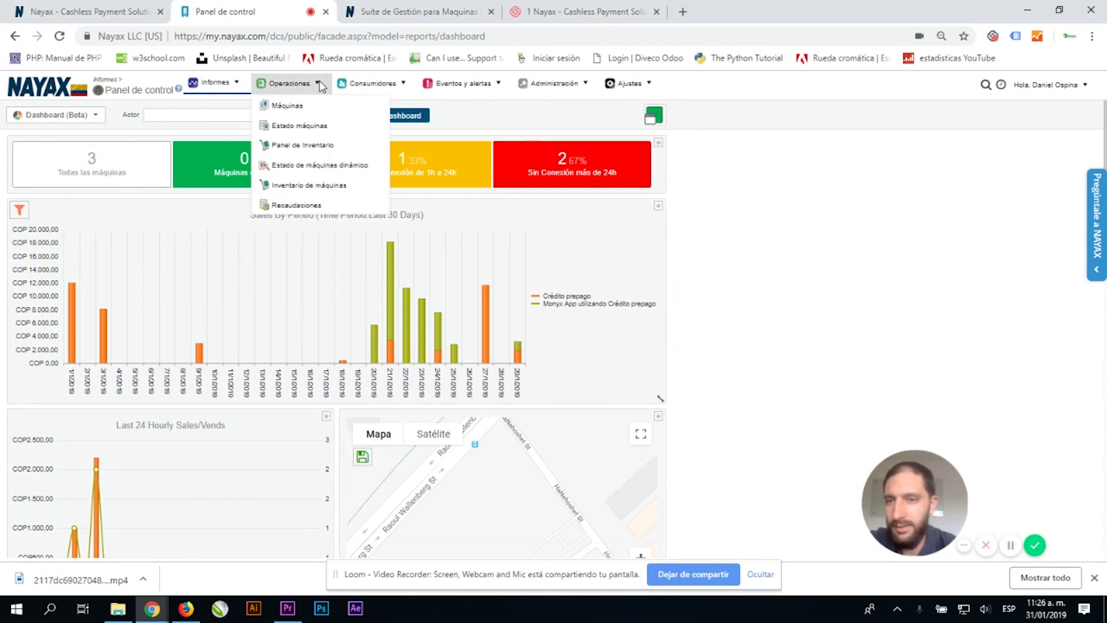
left_click(294, 107)
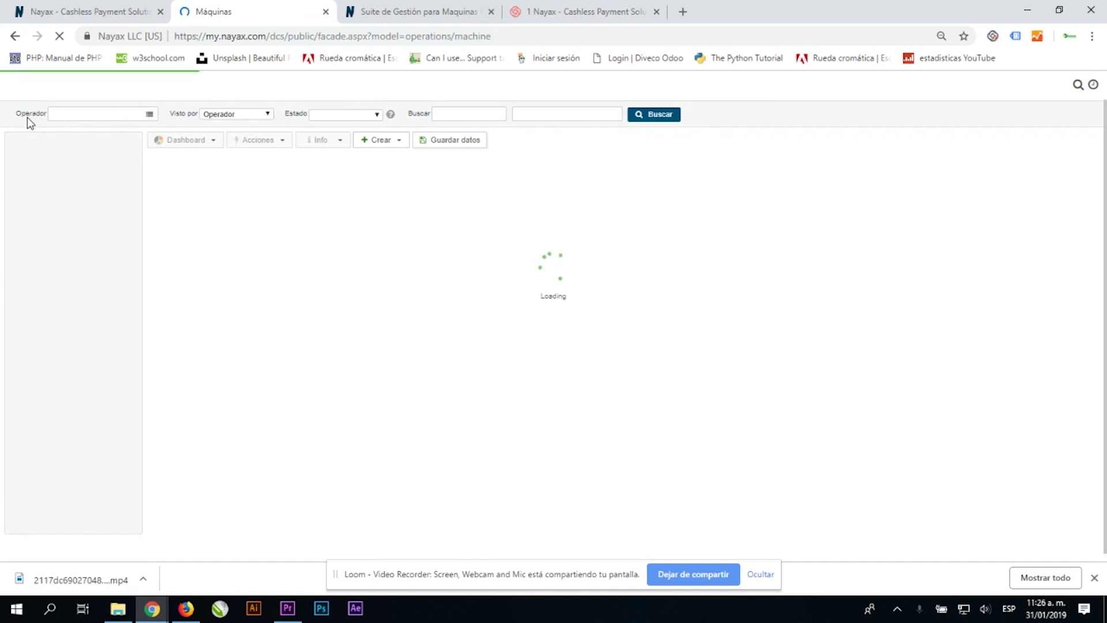
left_click(149, 115)
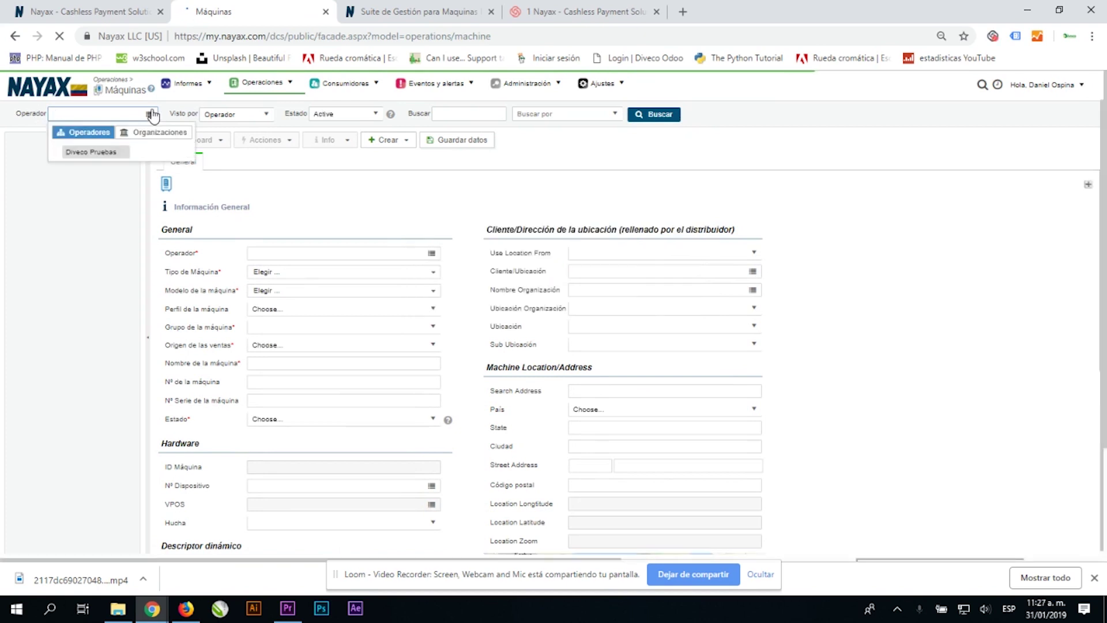
left_click(95, 154)
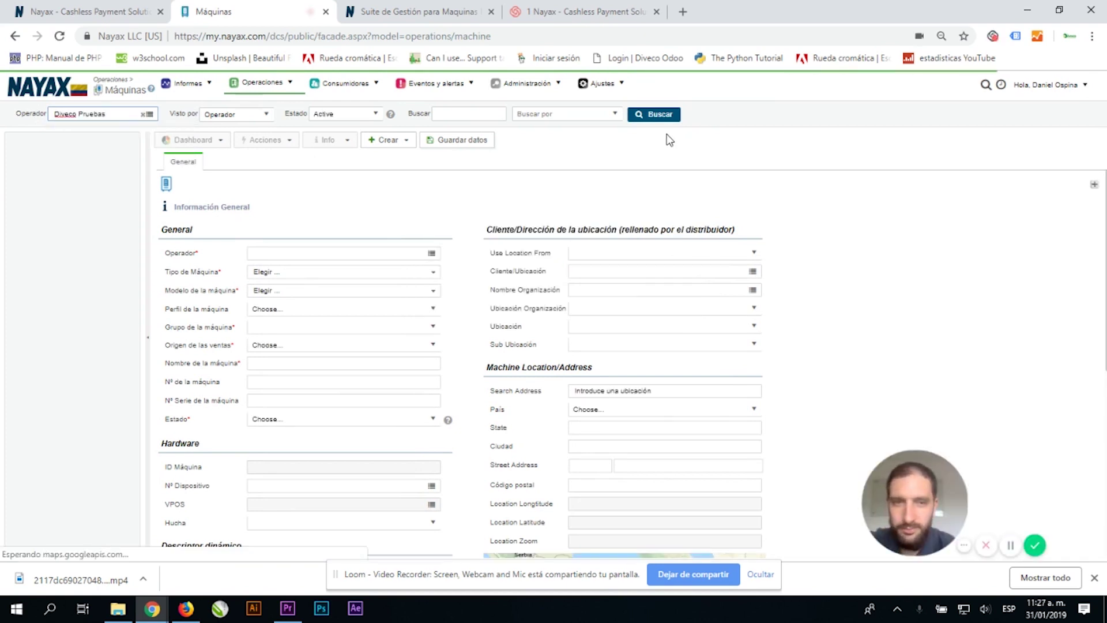
left_click(651, 114)
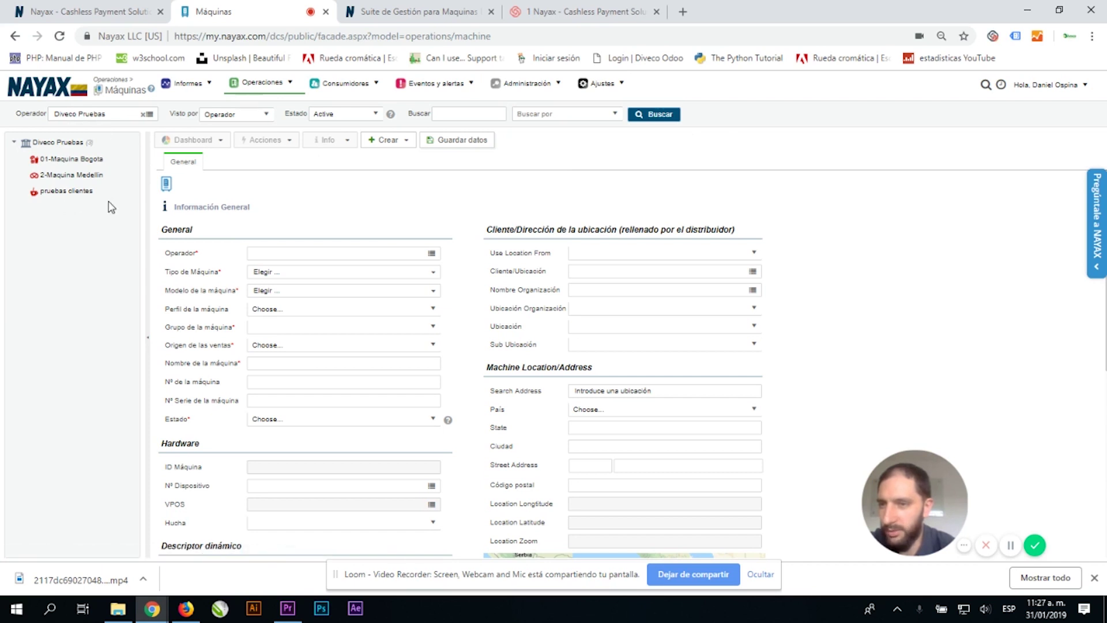
left_click(83, 163)
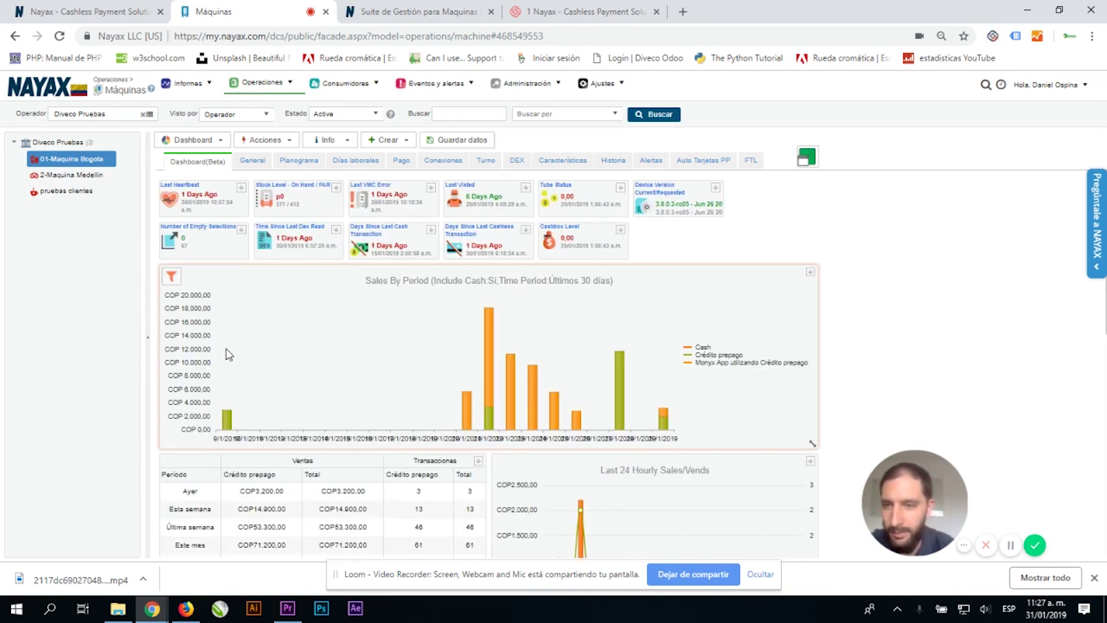
Try to change the Sales By Period widget's time period to Último año and to Último mes, and update the chart.
left_click(171, 278)
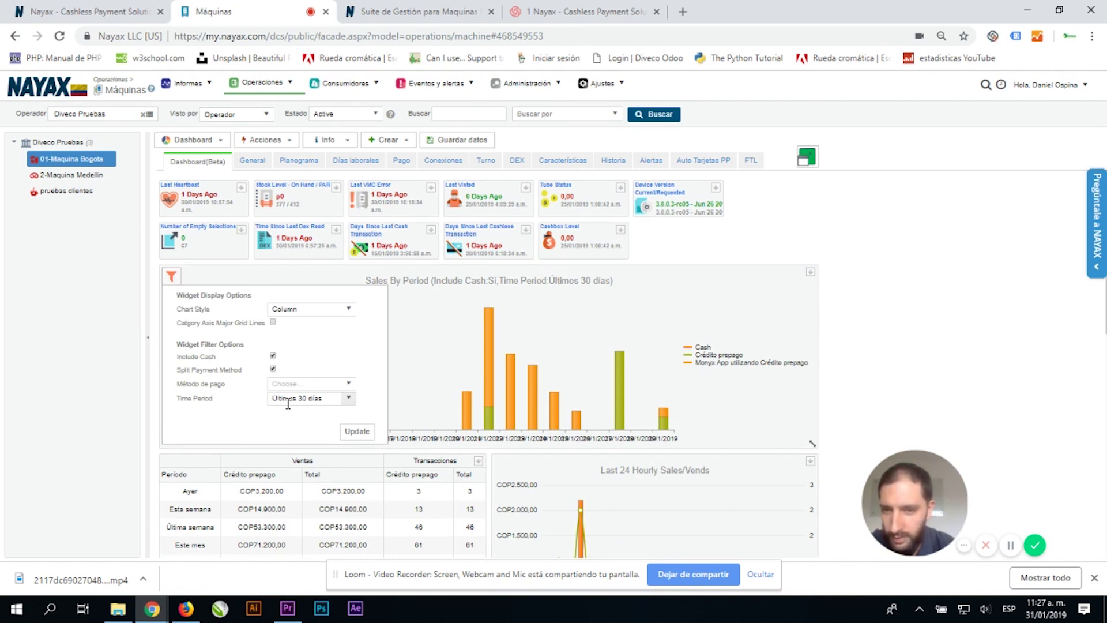
left_click(350, 399)
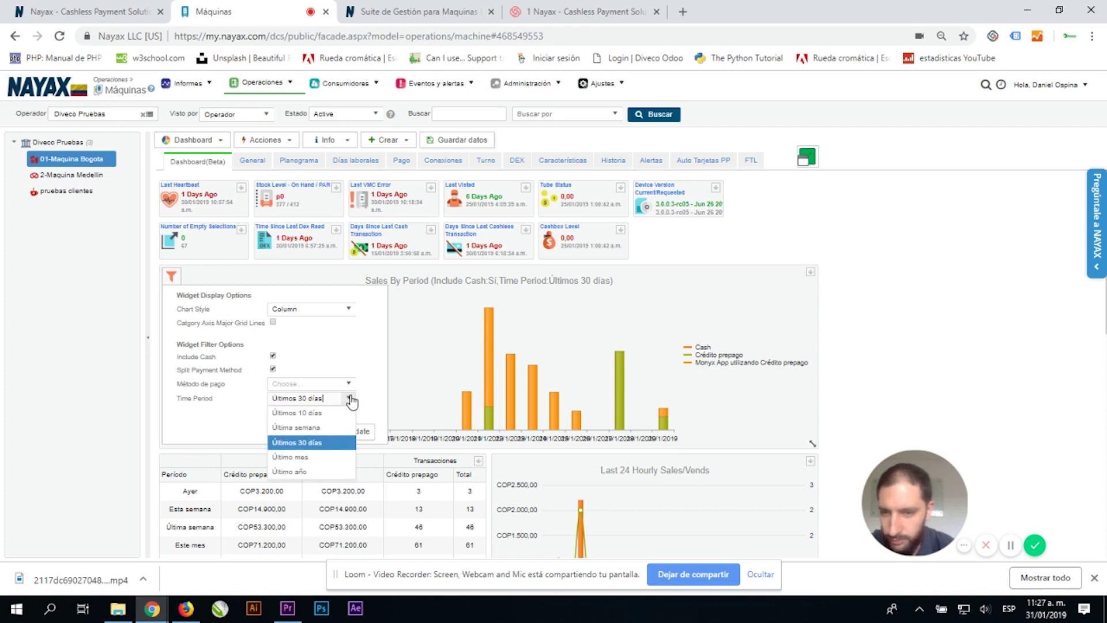
left_click(300, 472)
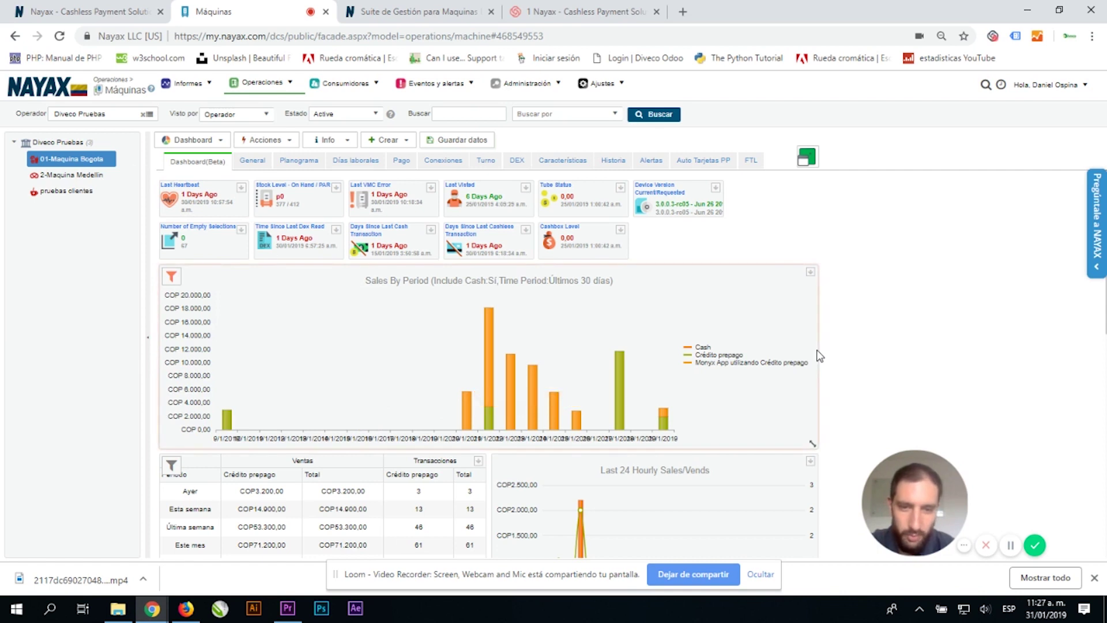
left_click(172, 277)
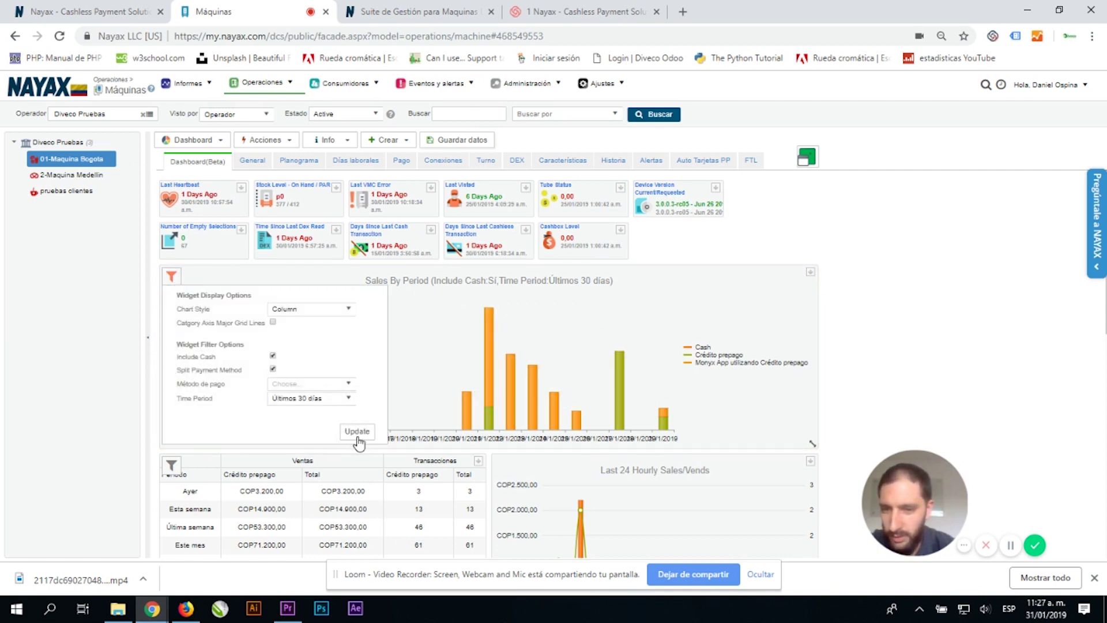
left_click(348, 398)
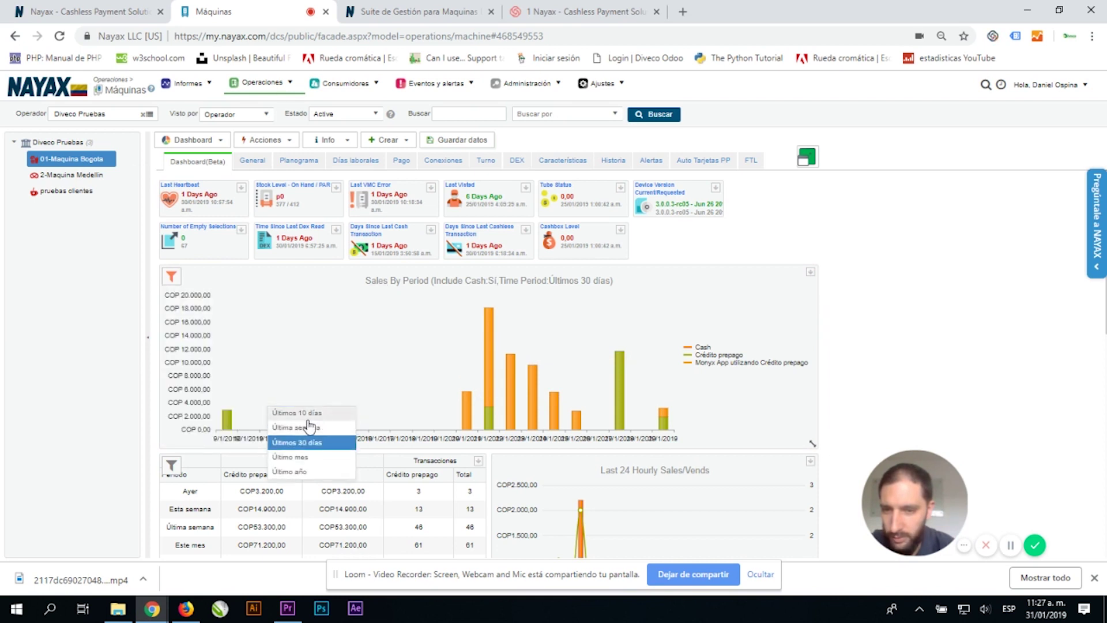
left_click(318, 453)
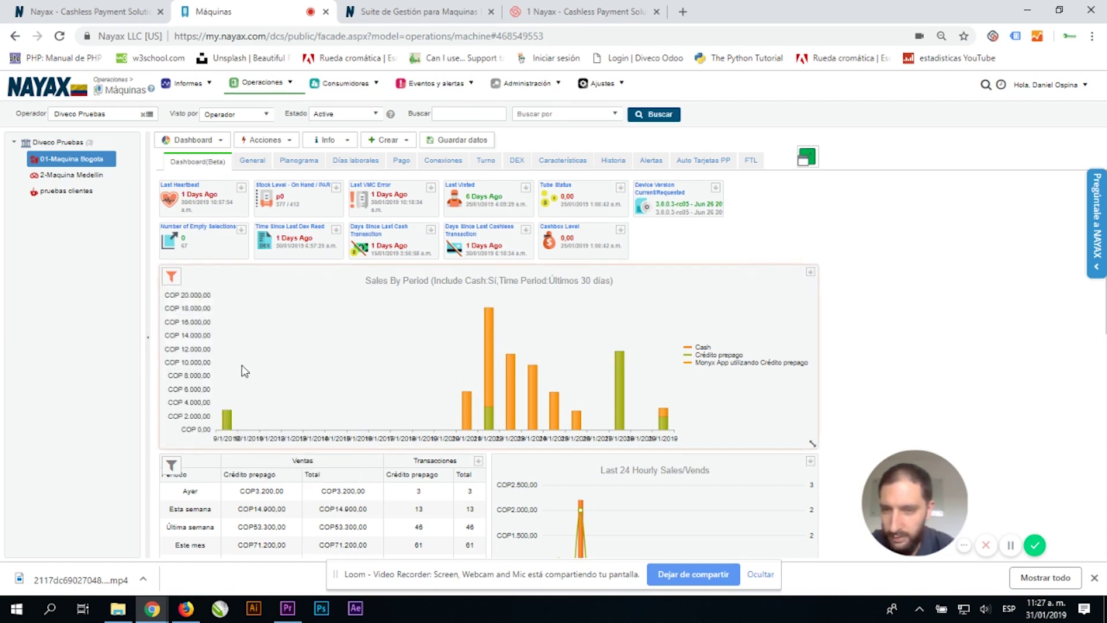
left_click(171, 277)
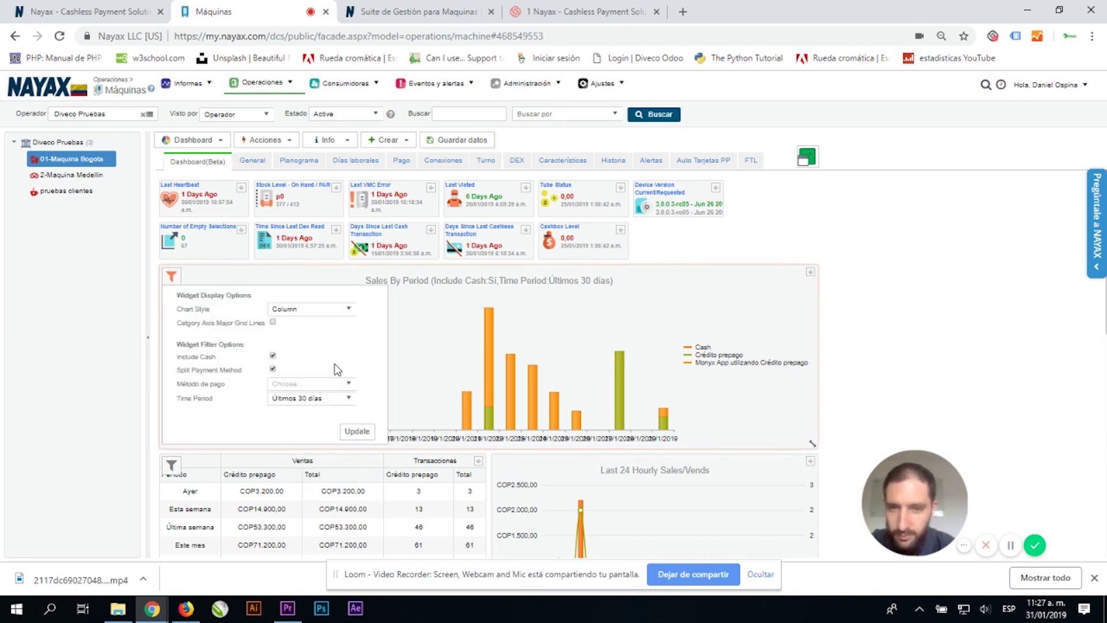
left_click(357, 430)
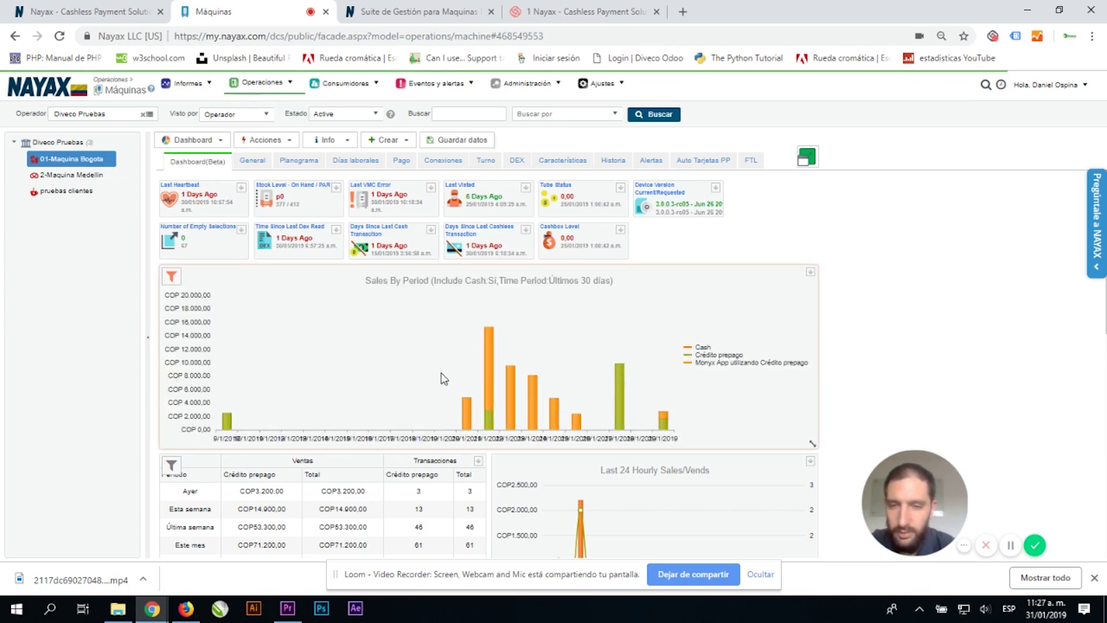
Review the sales, transaction and event widgets of 01-Maquina Bogota and open the machine's Alertas settings.
scroll(443, 379, "down", 3)
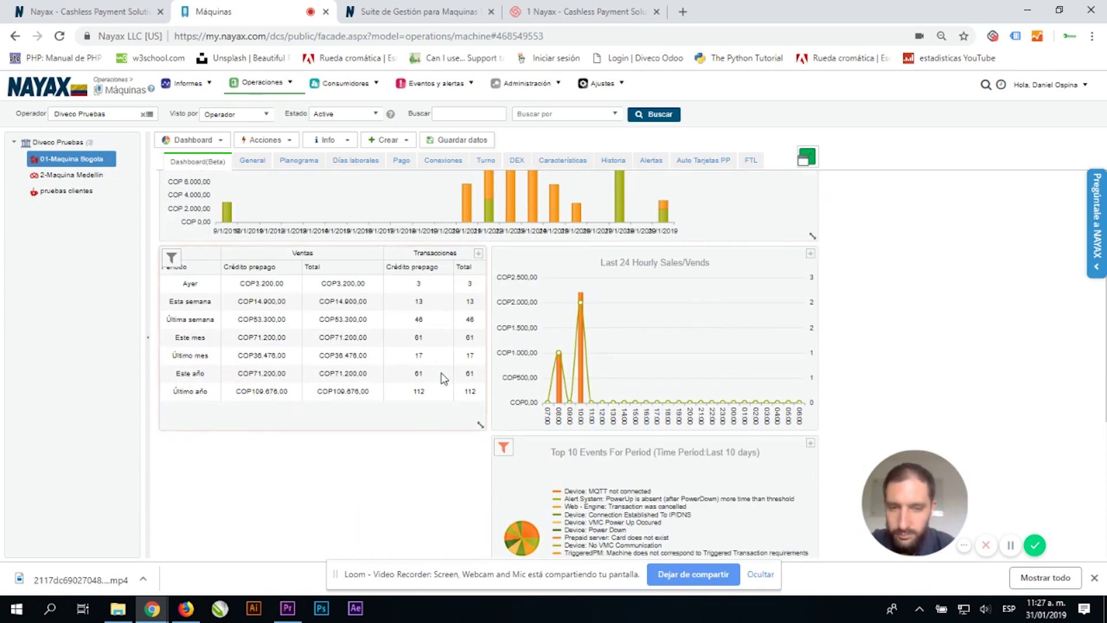
scroll(390, 354, "up", 3)
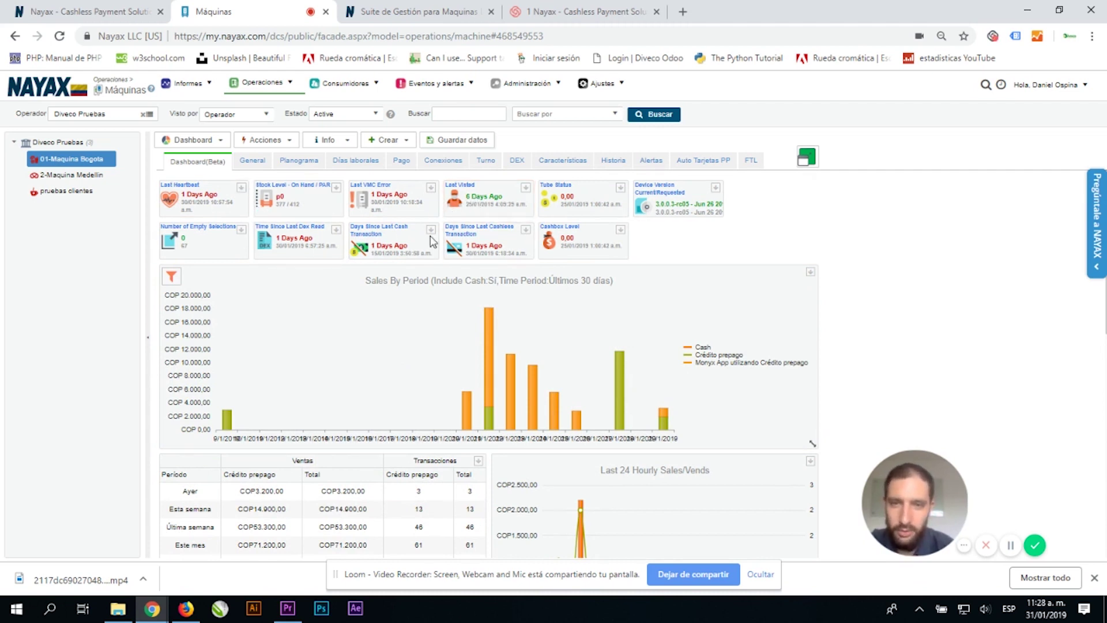
double_click(654, 163)
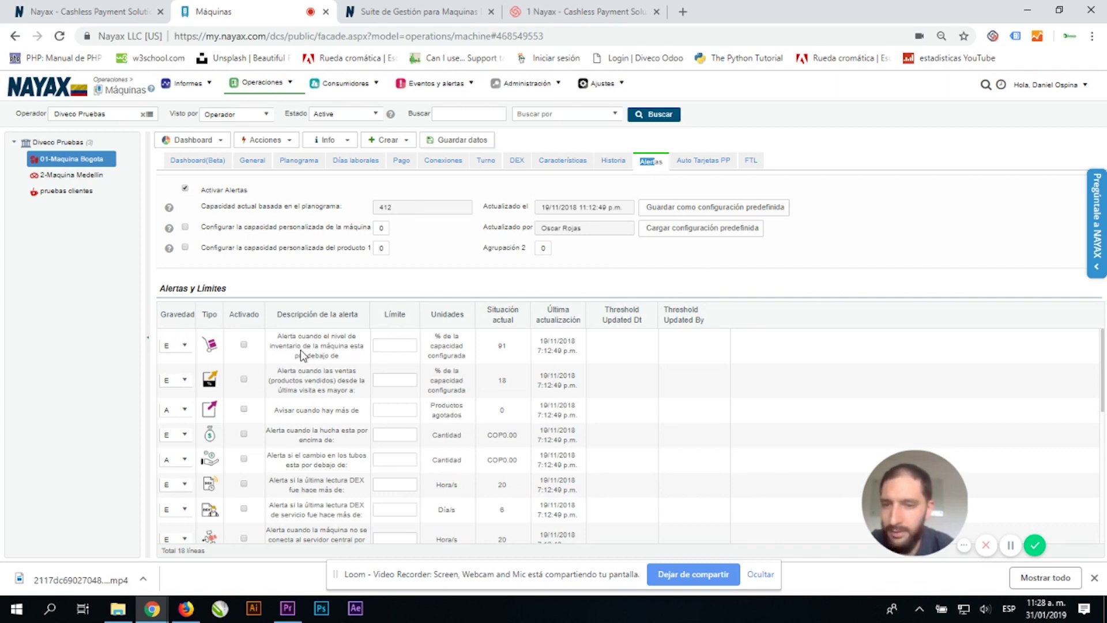
Examine the alert types, limits, units and activation settings in the Alertas y Límites table of 01-Maquina Bogota.
left_click(391, 347)
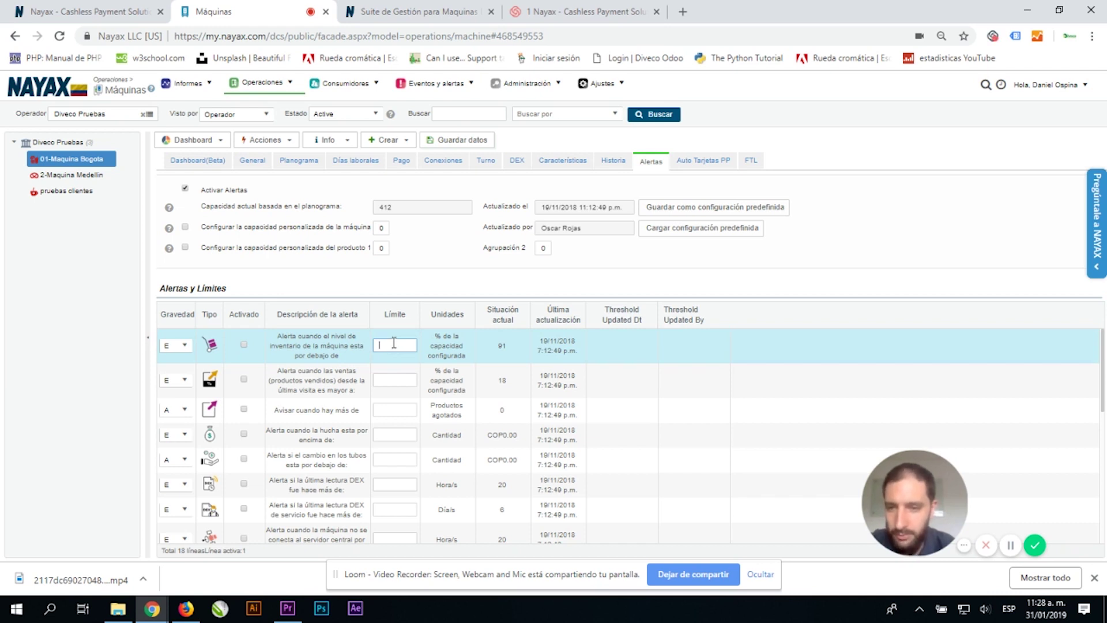
scroll(386, 374, "down", 1)
scroll(386, 374, "up", 1)
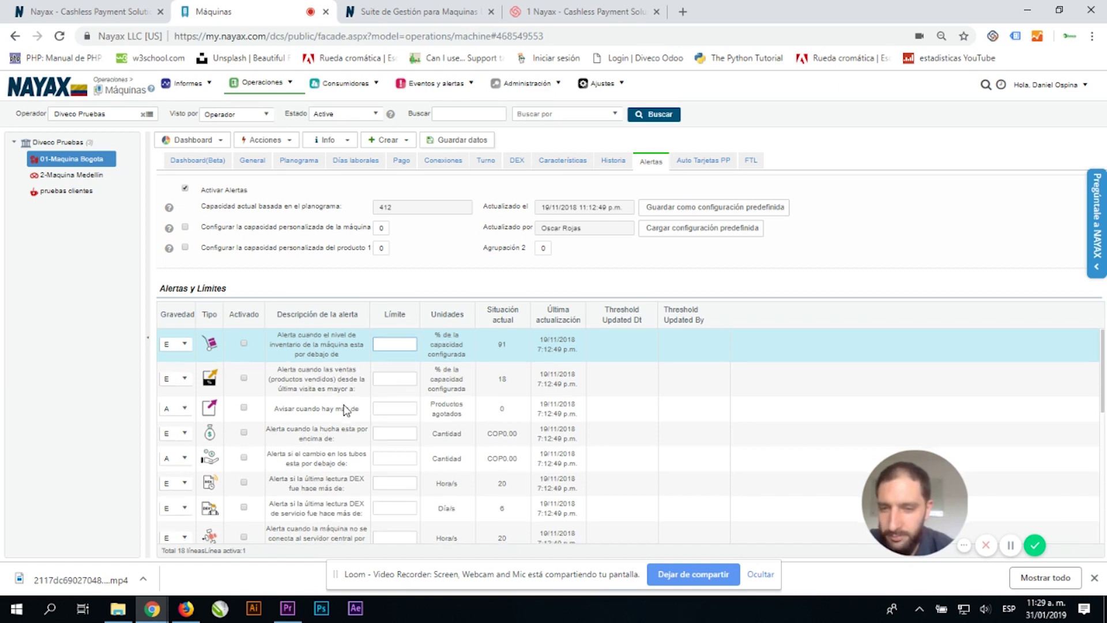
scroll(347, 411, "down", 1)
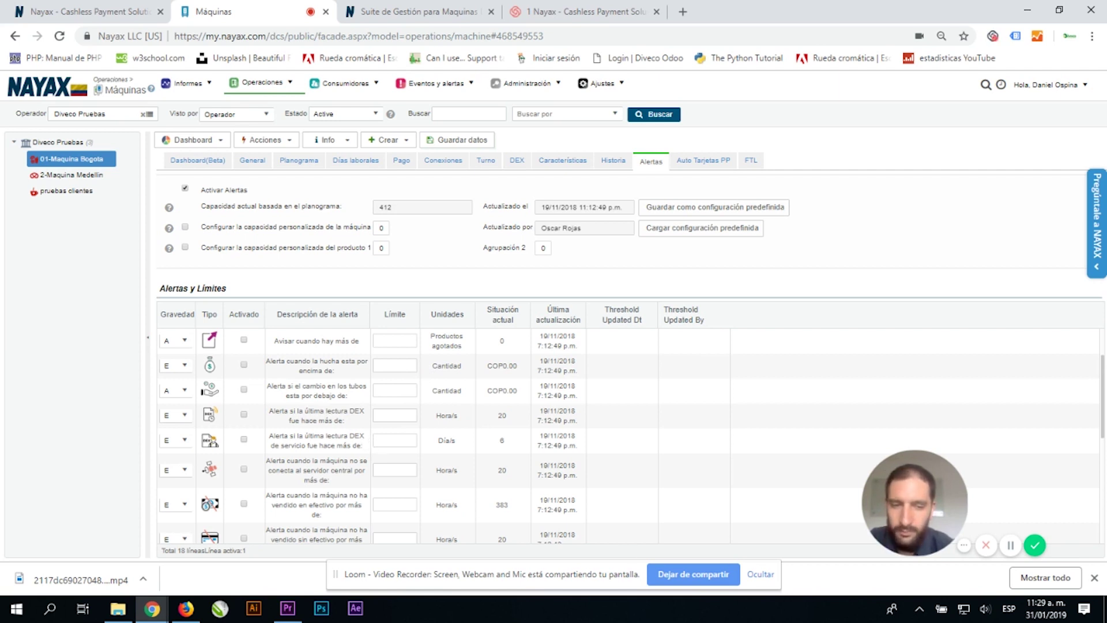
scroll(374, 486, "down", 2)
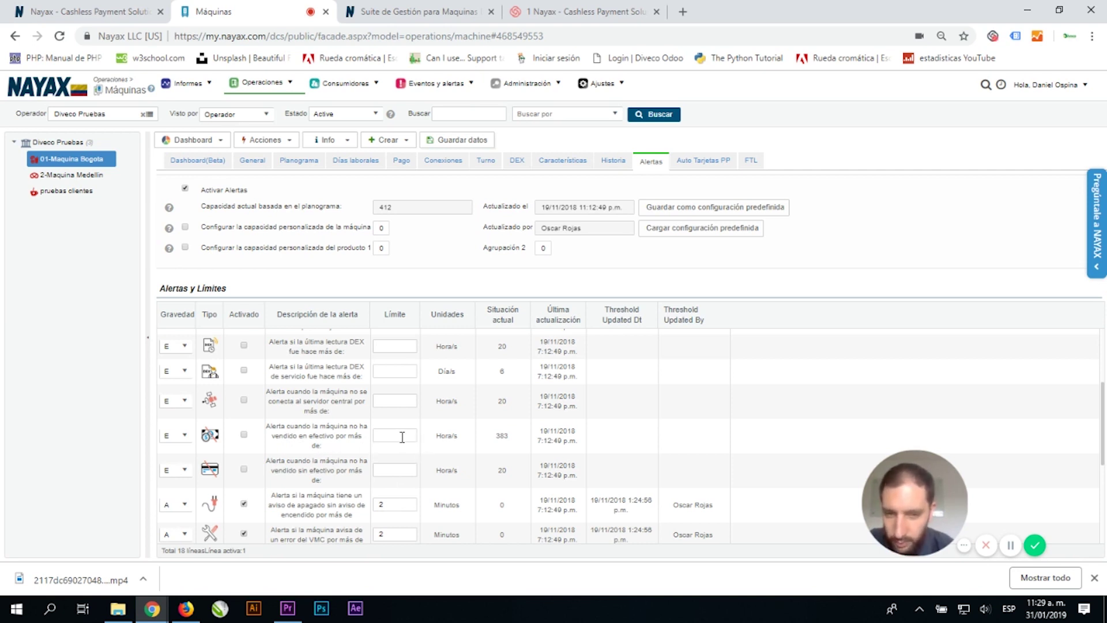
scroll(281, 491, "down", 1)
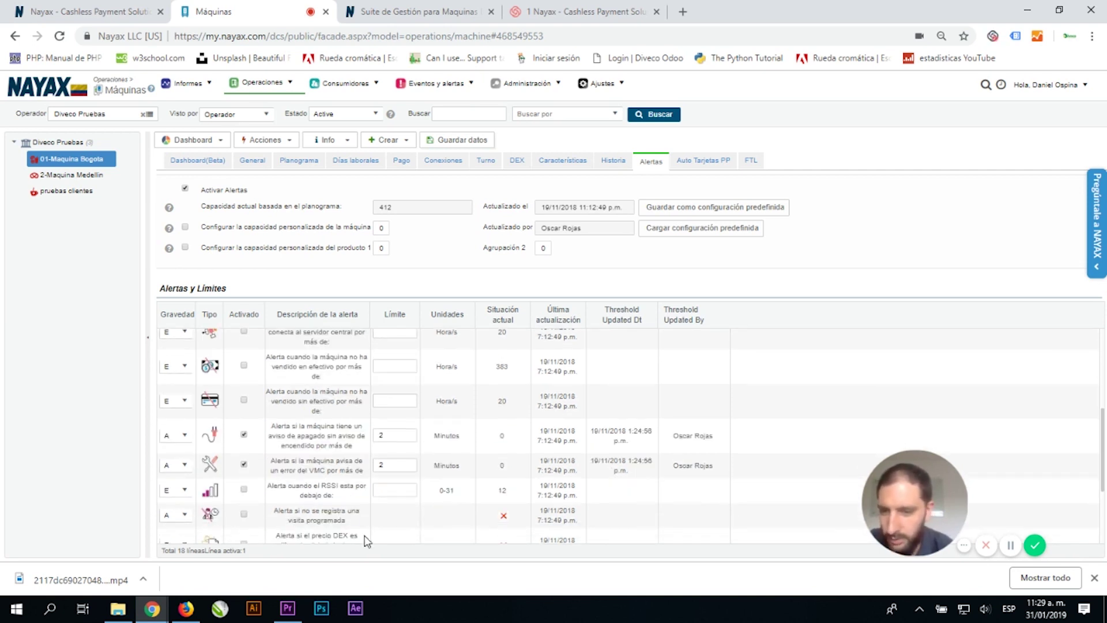
scroll(322, 441, "down", 2)
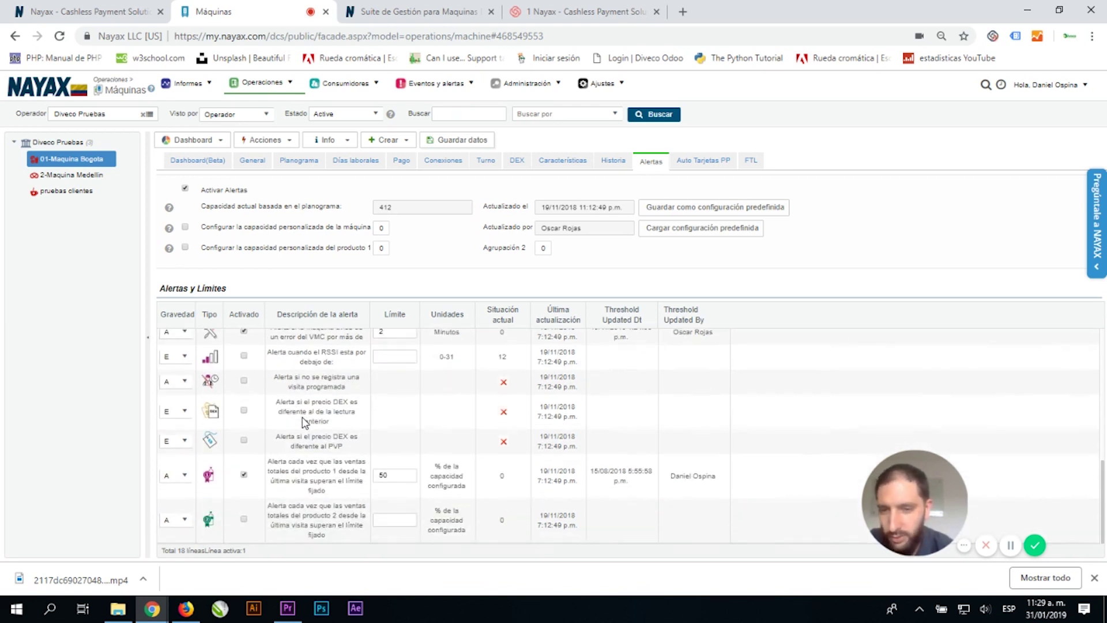
scroll(306, 420, "up", 1)
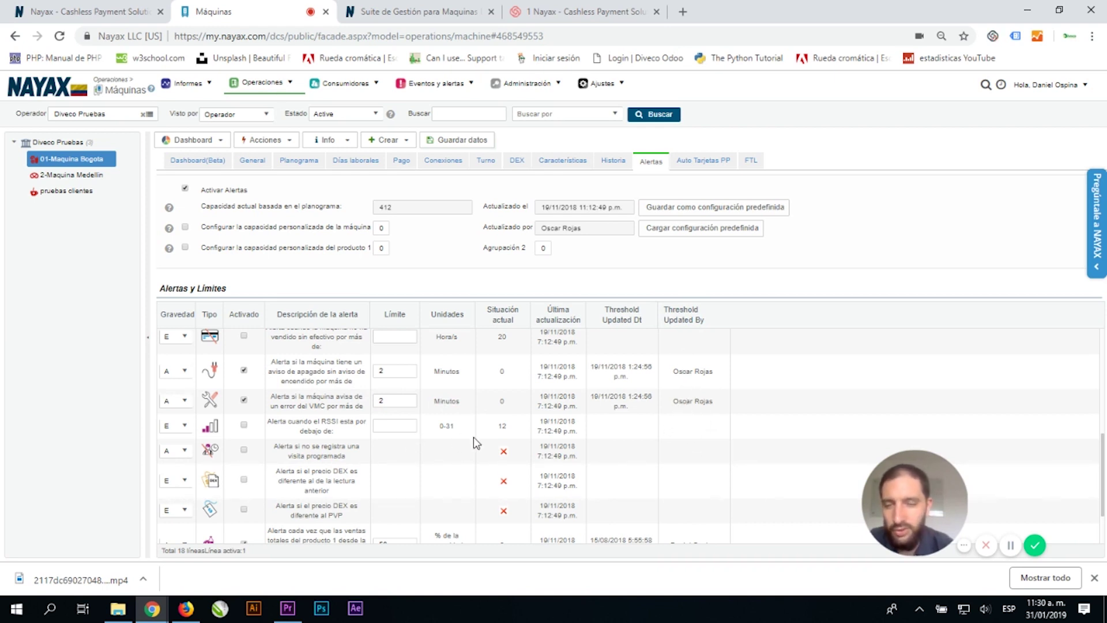
scroll(343, 447, "down", 2)
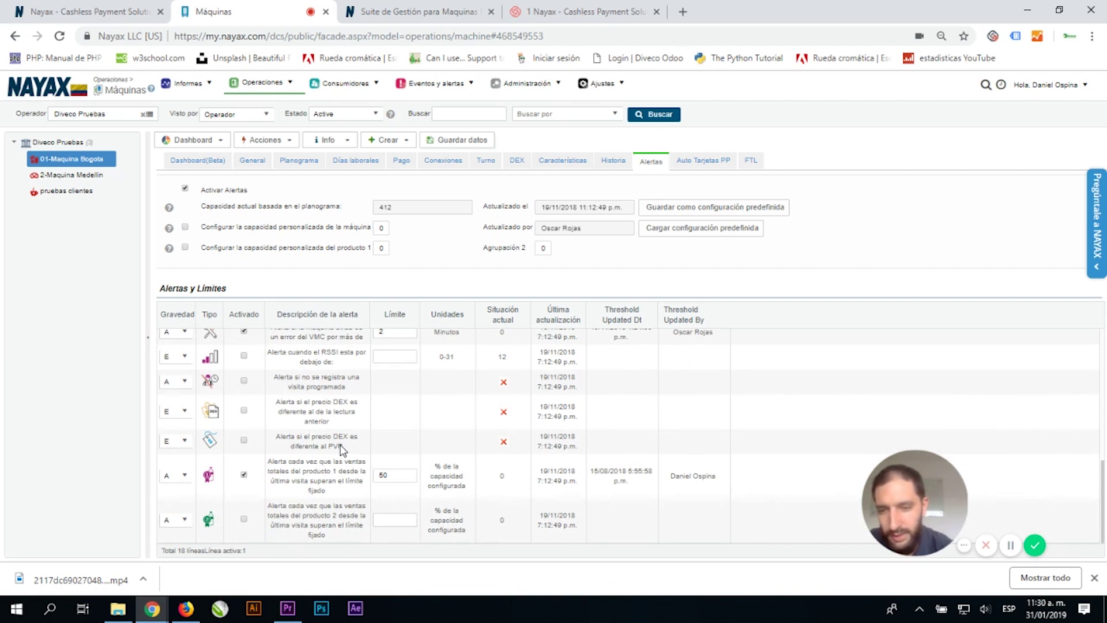
scroll(343, 449, "up", 2)
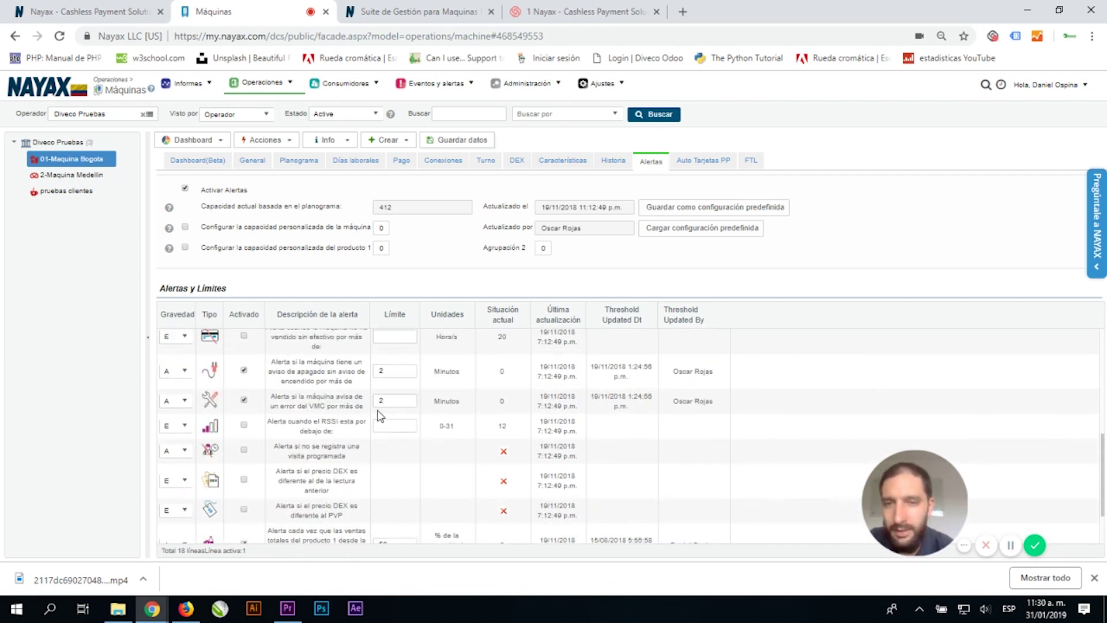
scroll(346, 423, "up", 5)
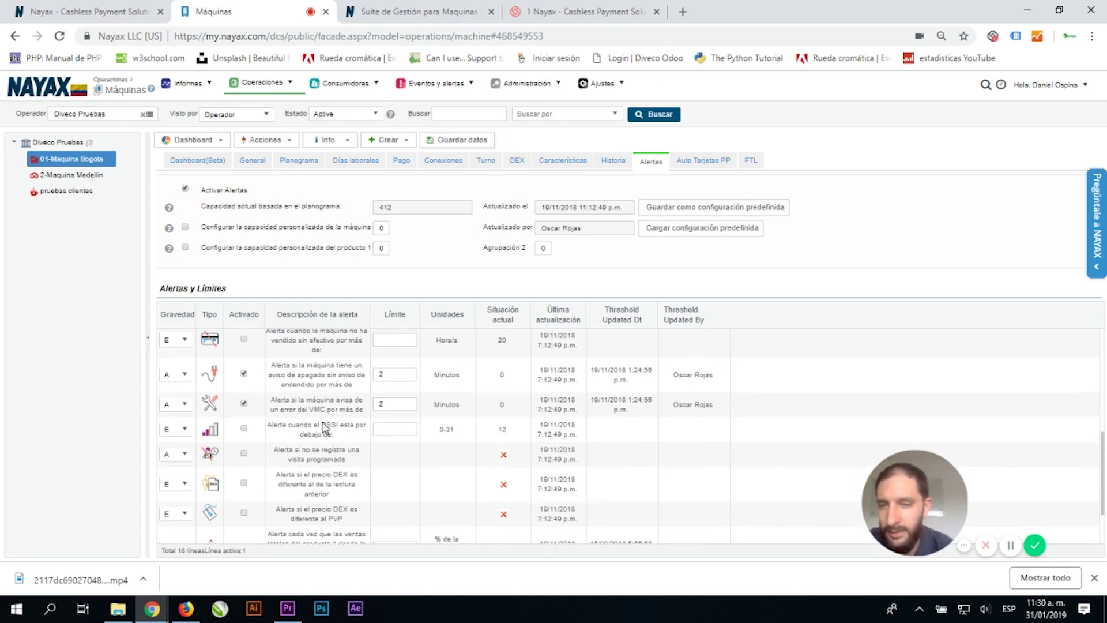